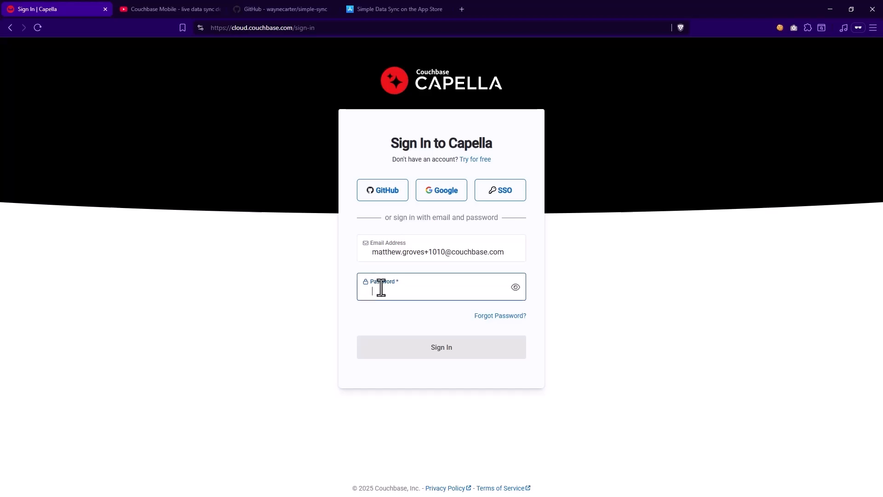
Step: Enter the account password and sign in to Capella
key(ctrl+v)
click(436, 349)
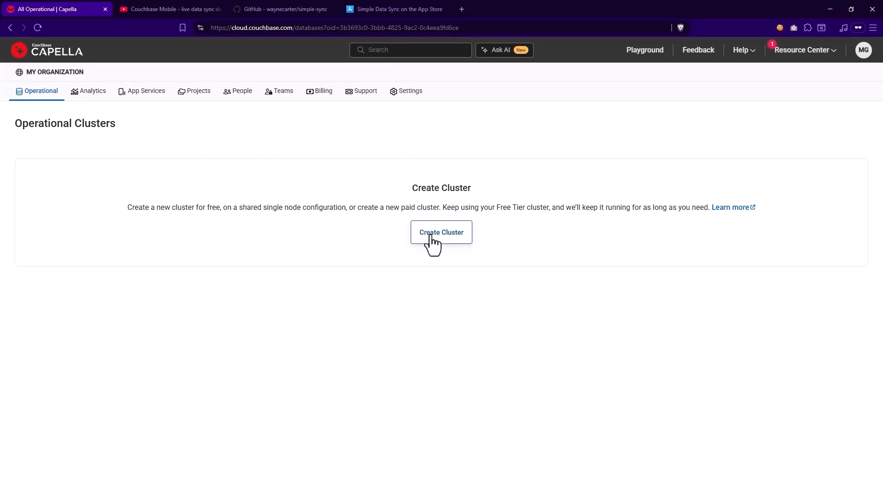
Step: Start a Free cluster in My First Project, using AWS as the provider and US East (Ohio) as the region
click(432, 237)
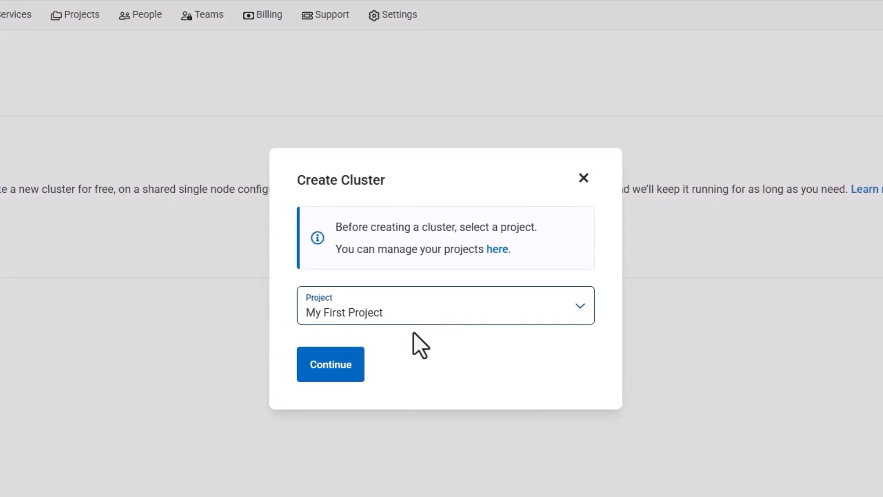
click(342, 370)
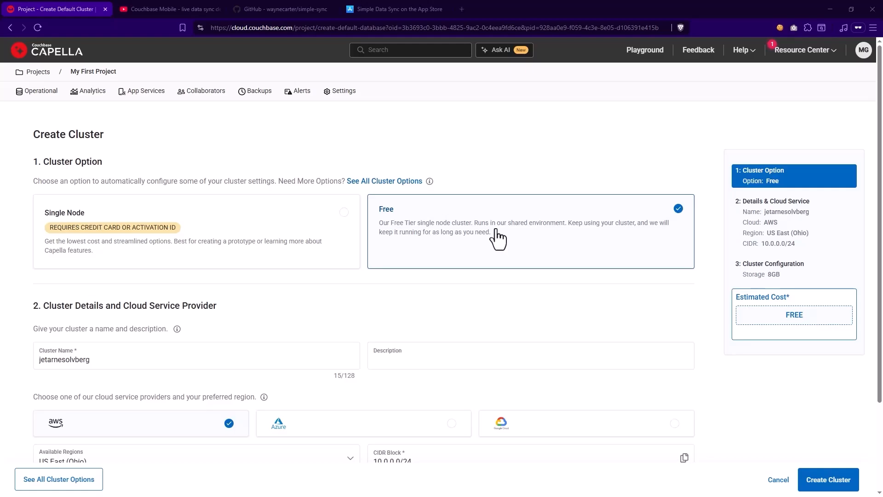
scroll(498, 238, down, 2)
scroll(498, 238, down, 3)
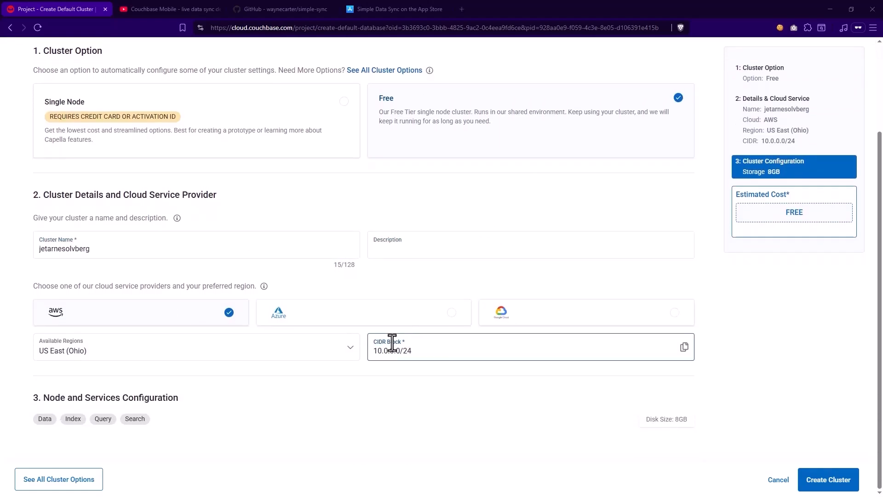
click(335, 356)
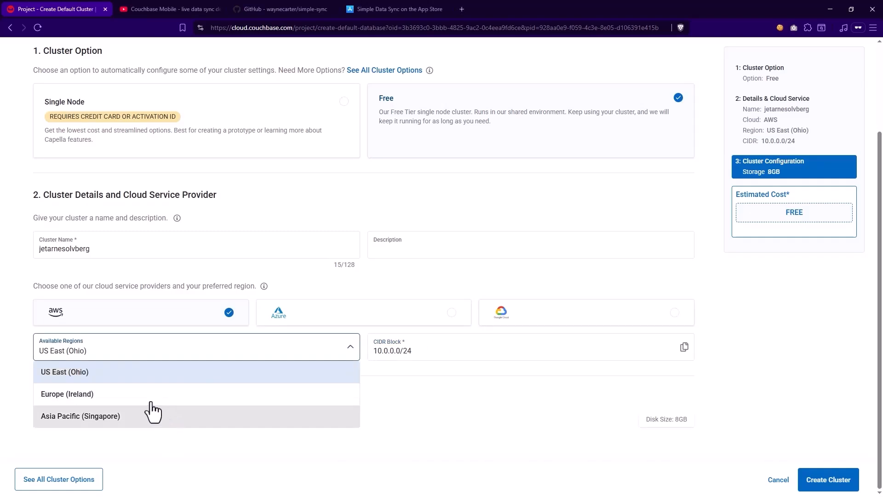
click(123, 377)
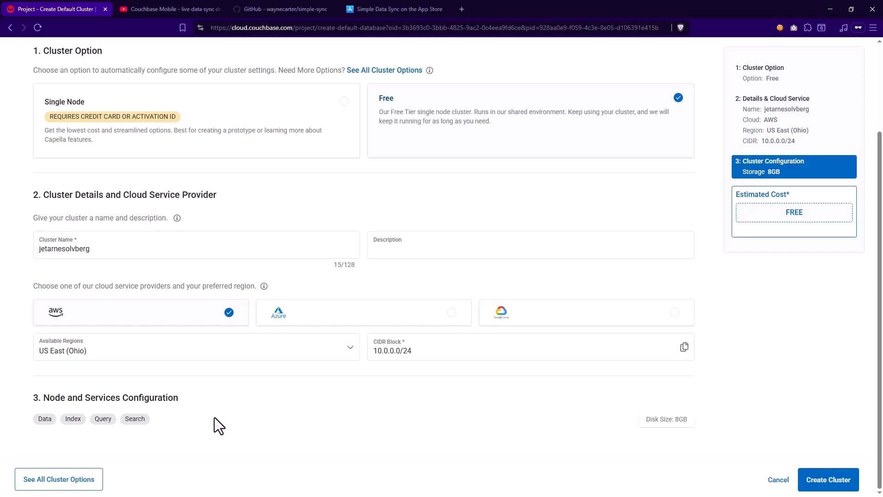
Step: Look through the full set of cluster options, including node templates and support plans, and return to the basic cluster form
click(91, 480)
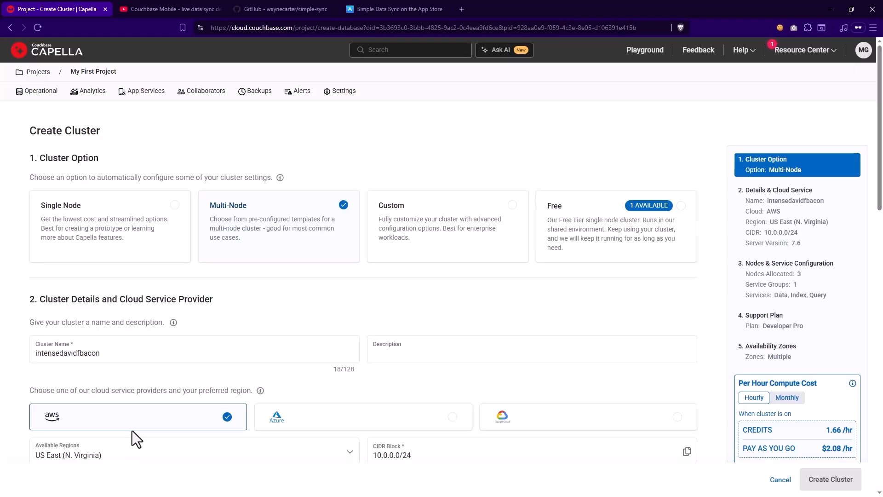
scroll(316, 416, down, 15)
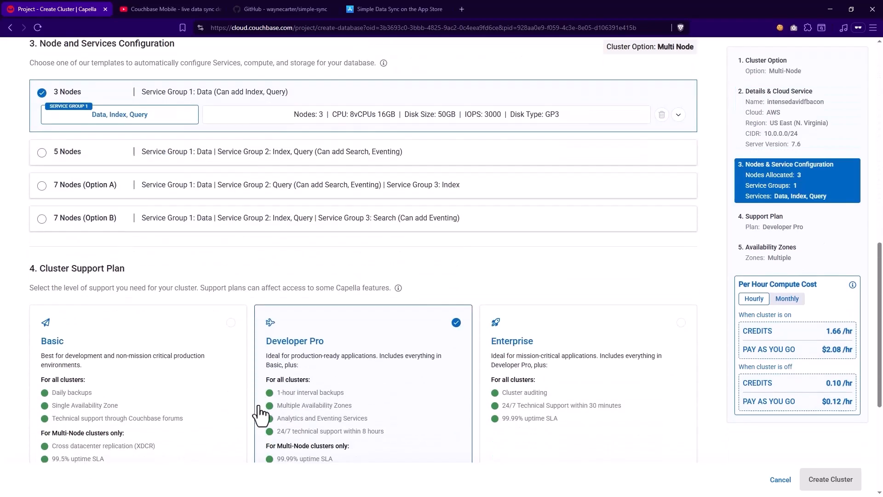
click(10, 27)
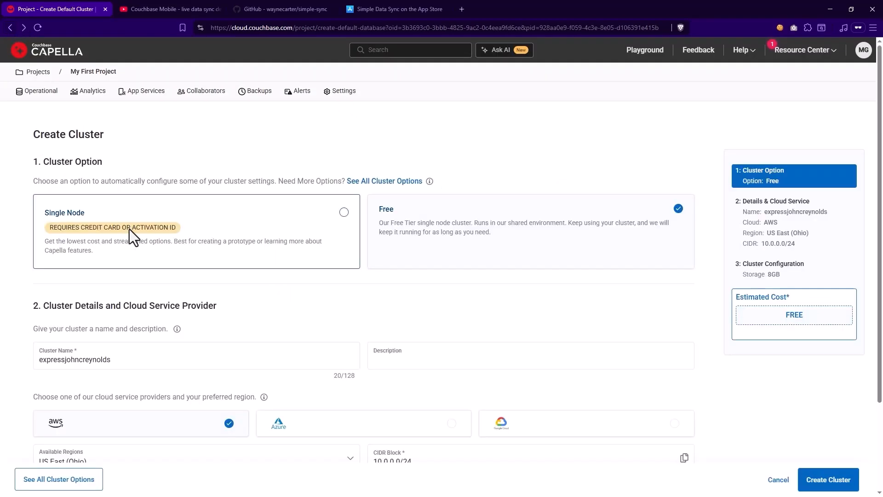
Step: Create the Free AWS cluster in US East (Ohio) and open its home page
scroll(292, 341, down, 2)
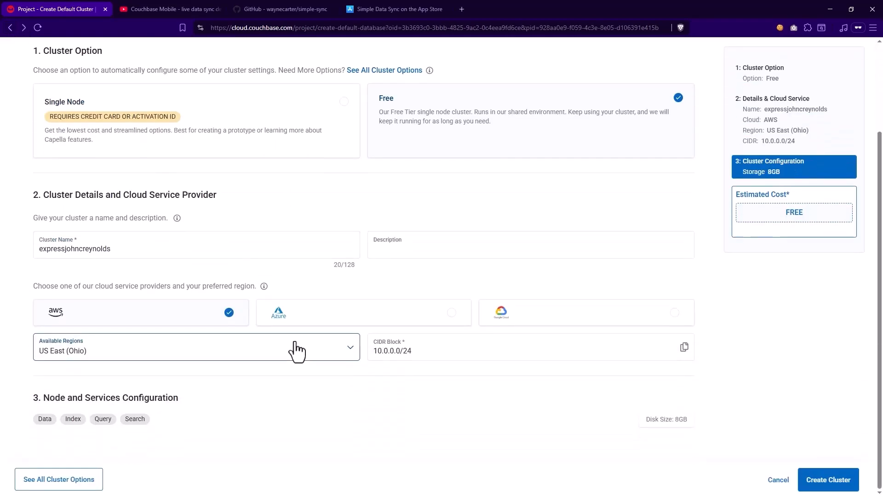
click(835, 481)
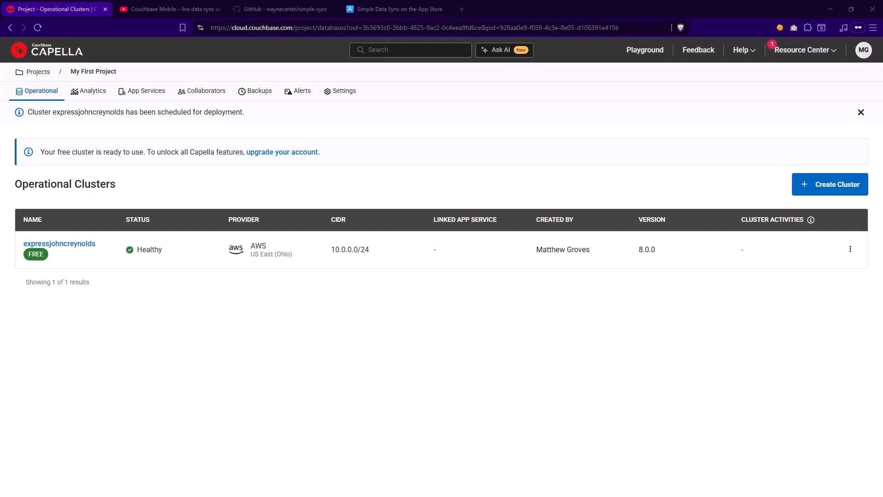
click(65, 246)
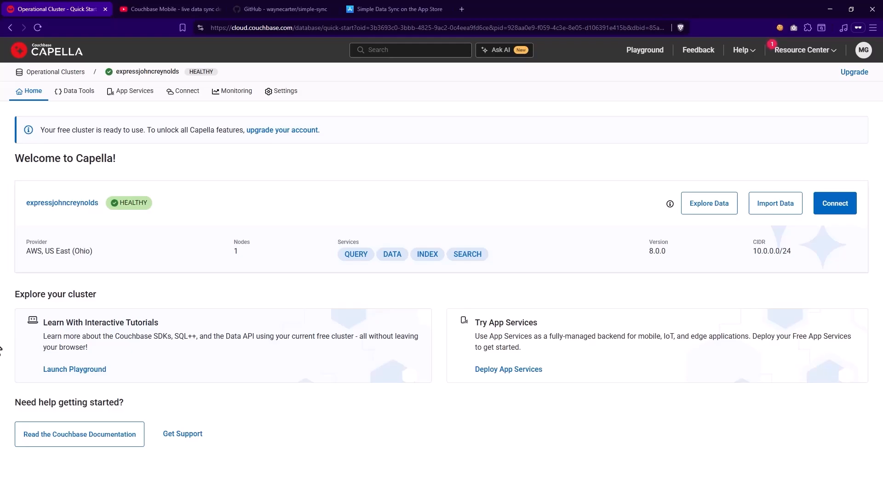
Step: Check the available support options and return to the cluster's home page
click(190, 434)
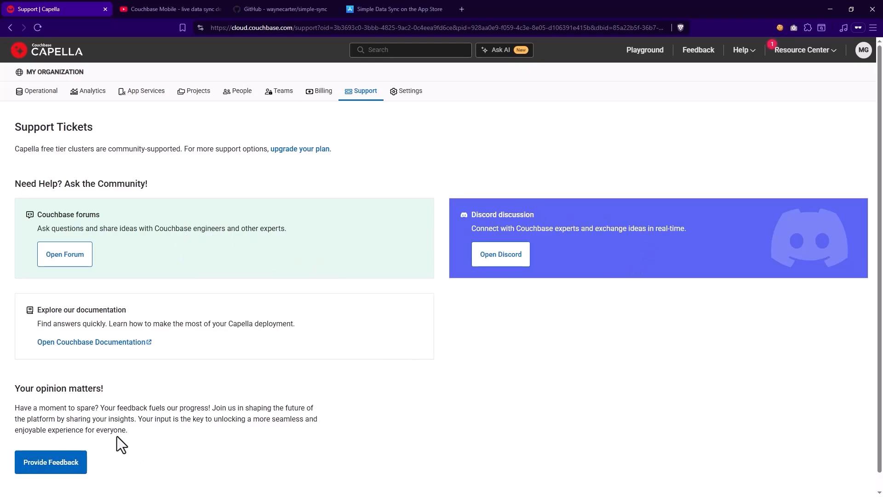
click(10, 28)
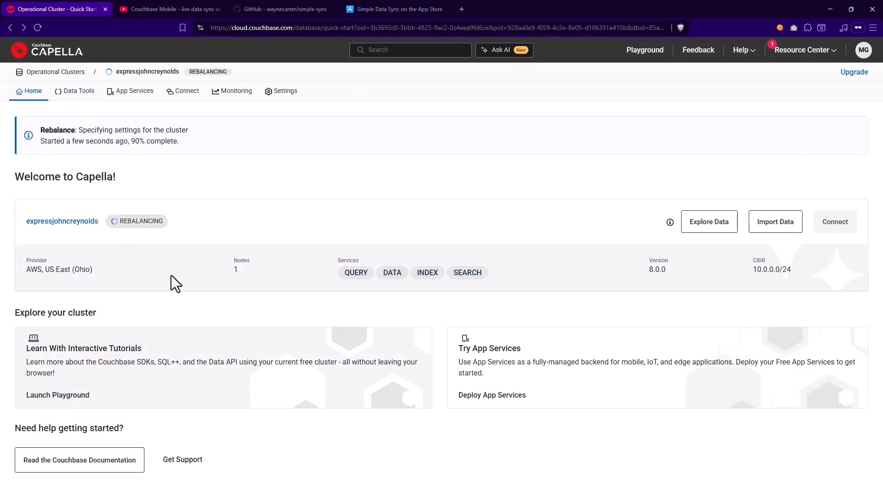
Step: Expand the travel-sample bucket's inventory scope in the data tools and view the airline_10 document without changing it
click(72, 92)
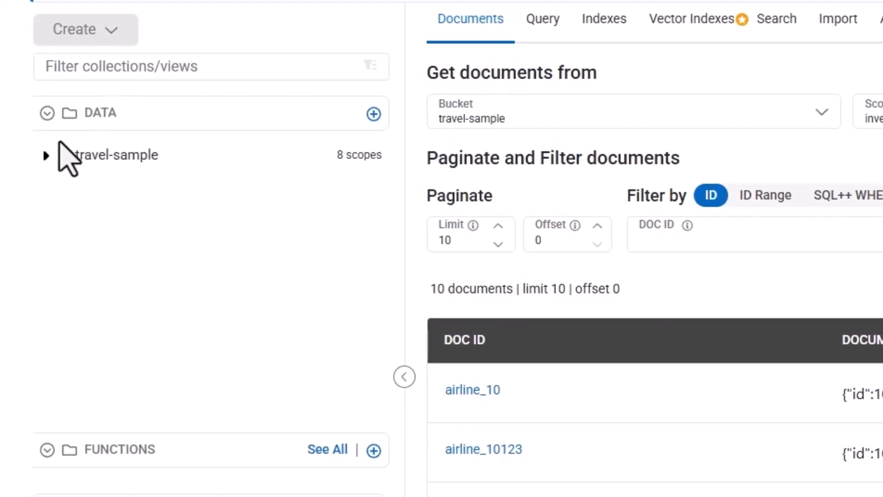
click(46, 156)
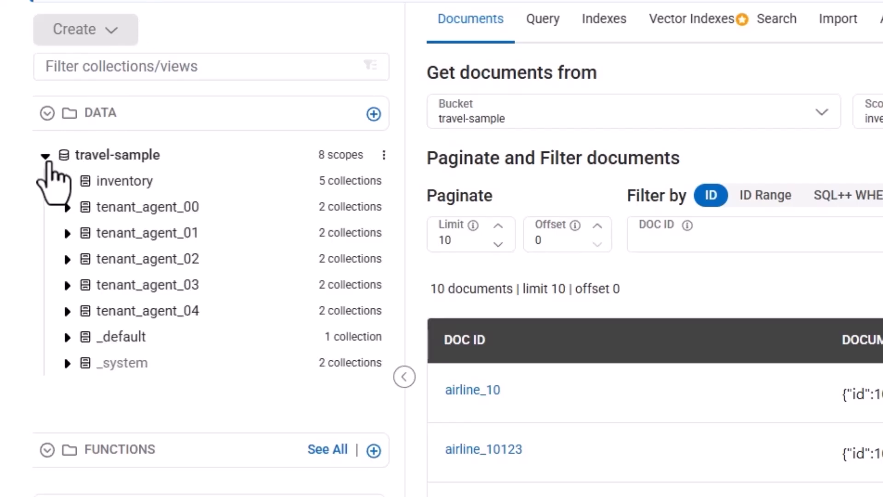
click(67, 182)
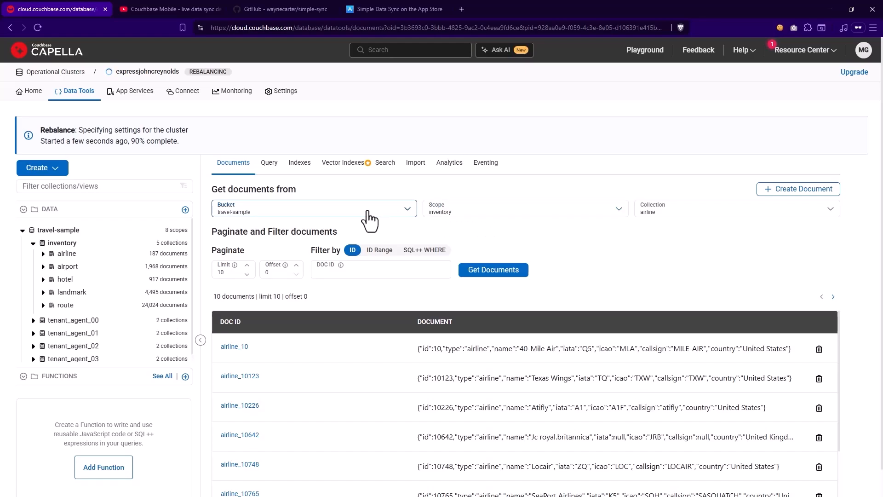
click(236, 294)
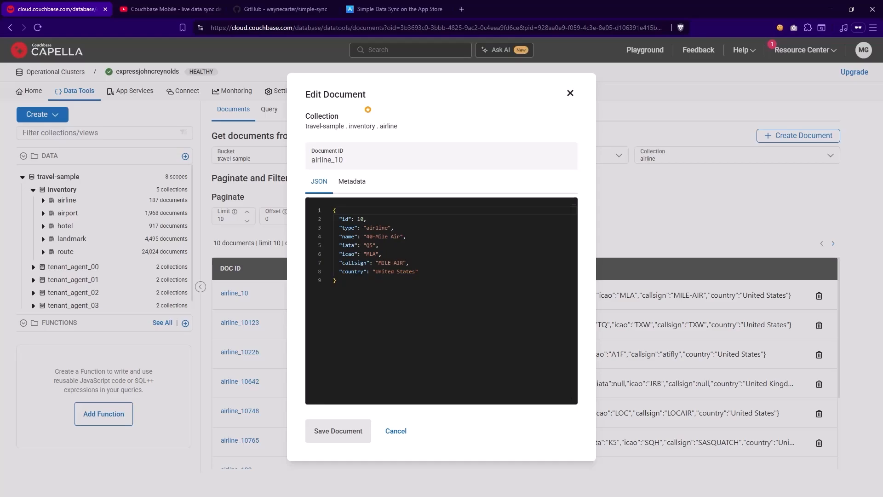
click(395, 432)
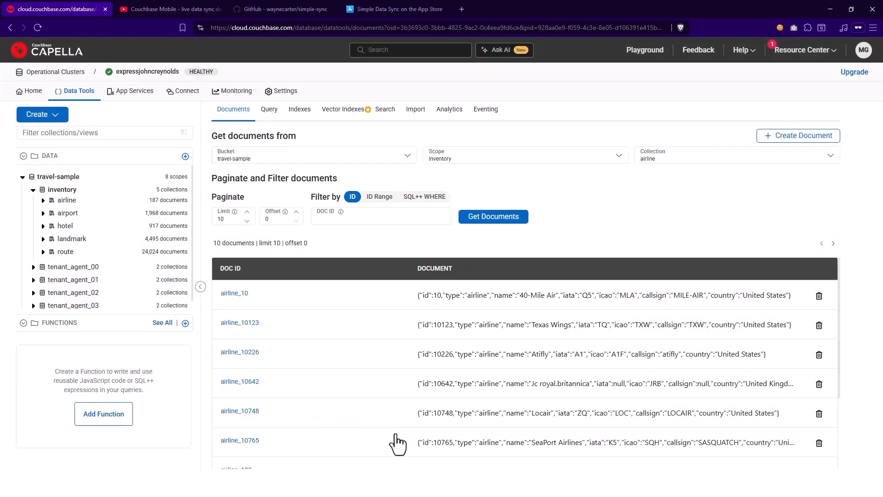
Step: Run a SQL++ query joining travel-sample inventory routes and airlines, summing distance as totalDistance per source airport, destination airport and airline name, limited to 10
click(269, 110)
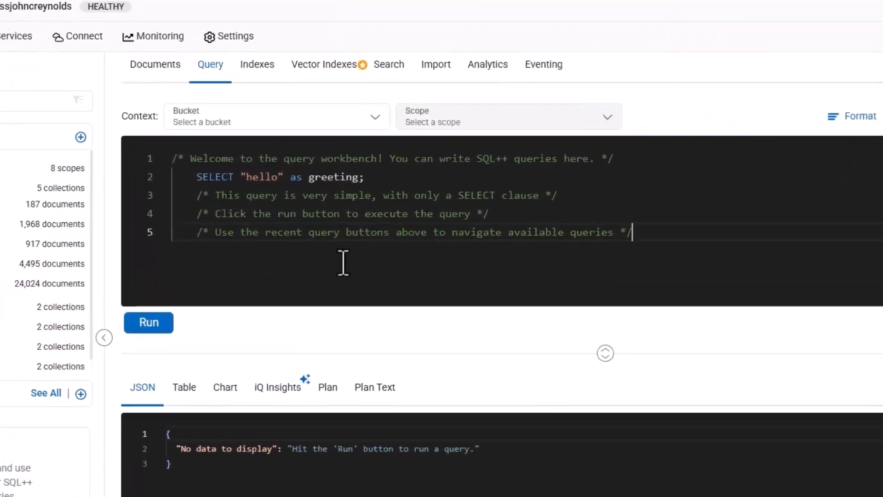
key(ctrl+a)
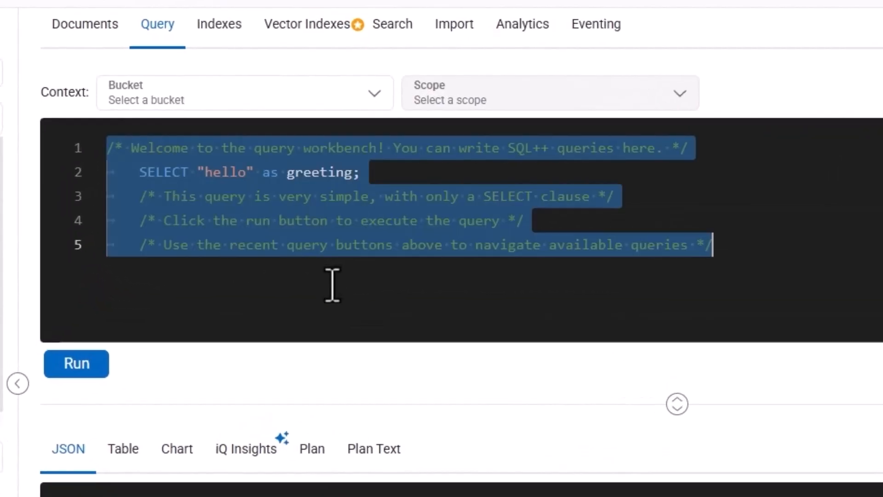
text(SELECT r.sourceairport, r.destinationairport, a.name AS airlineName, SUM(r.distance) AS totalDistance FROM `travel-sample`.inventory.route r JOIN `travel-sample`.inventory.airline a ON r.airlineid = META(a).id GROUP BY r.sourceairport, r.destinationairport, a.name LIMIT 10)
click(73, 365)
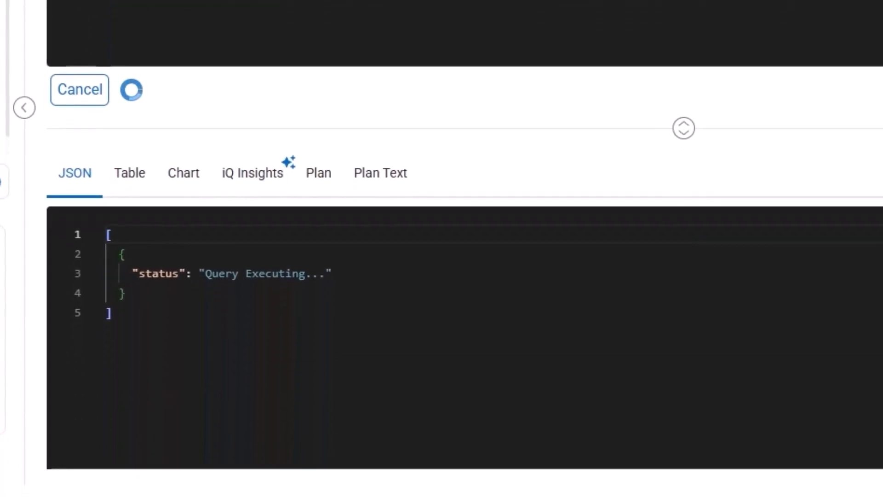
scroll(592, 330, down, 5)
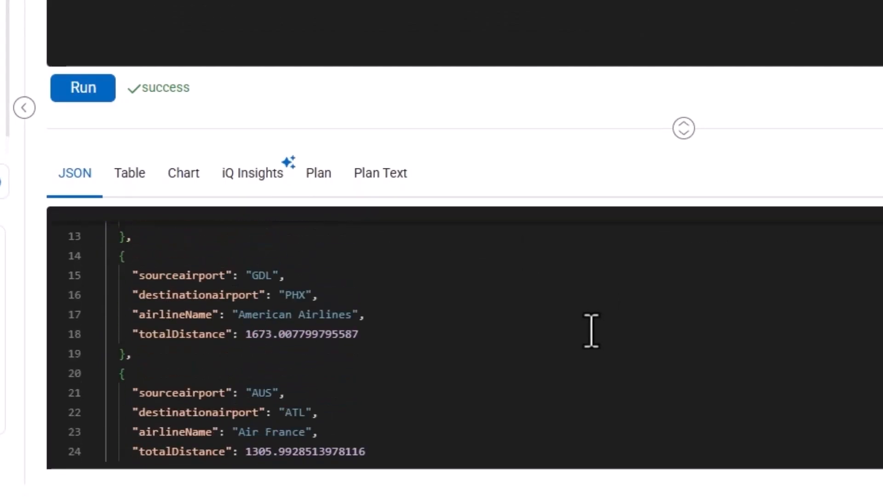
scroll(592, 329, down, 2)
scroll(591, 329, up, 6)
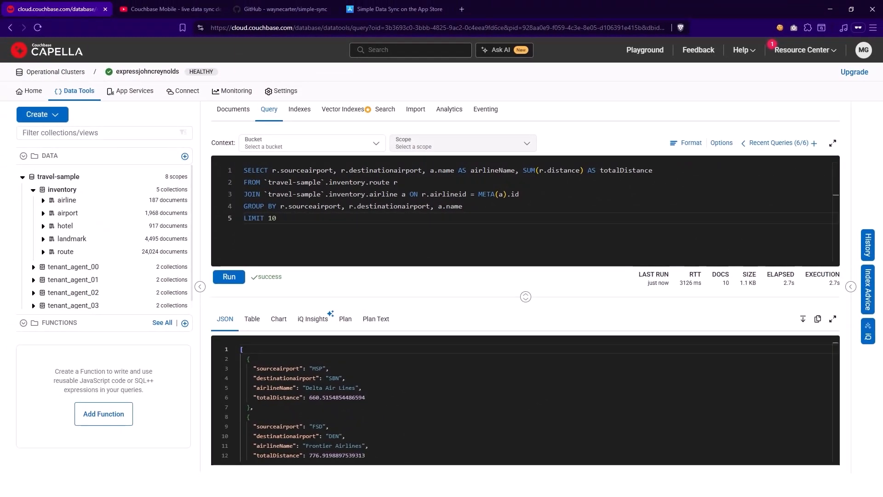
Step: Ask Capella iQ to "Show me a few sample documents" with the travel-sample bucket, inventory scope and airline collection as context
click(869, 341)
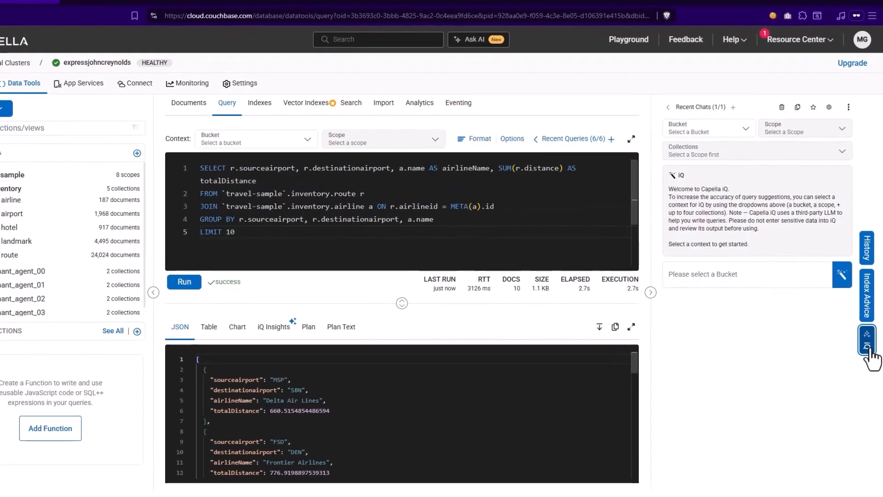
click(738, 136)
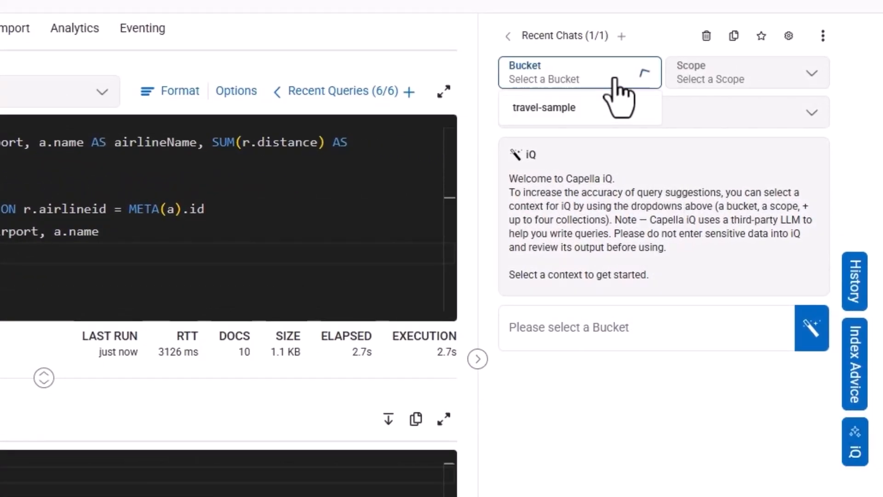
click(597, 108)
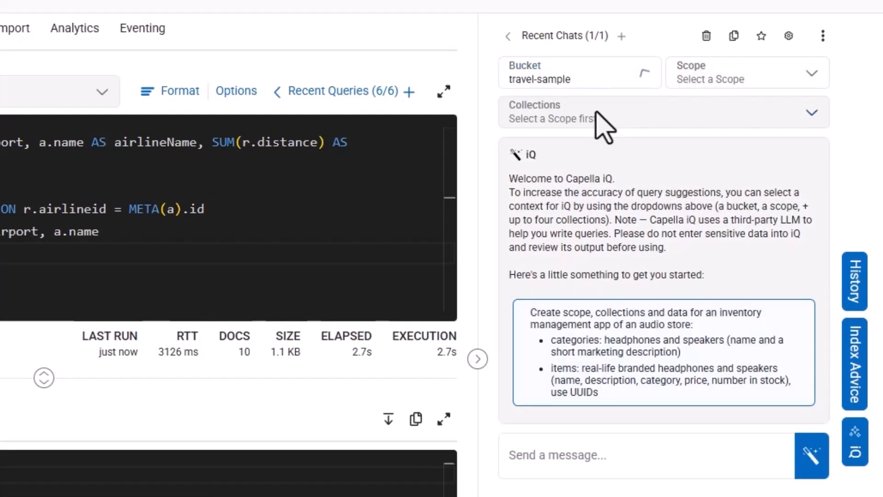
click(712, 78)
click(726, 144)
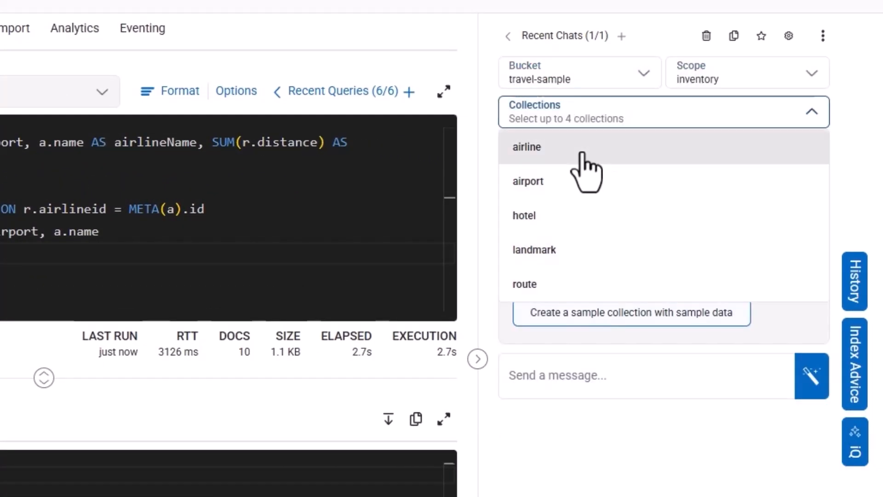
click(579, 154)
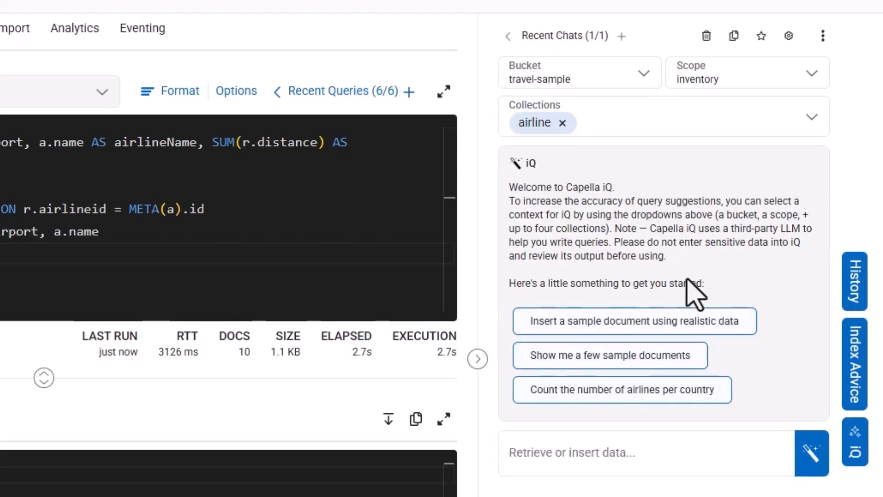
click(644, 361)
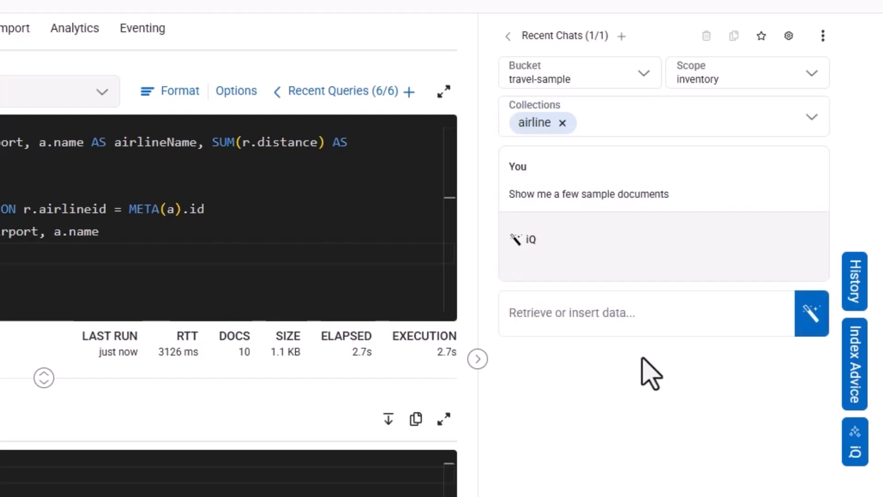
click(573, 315)
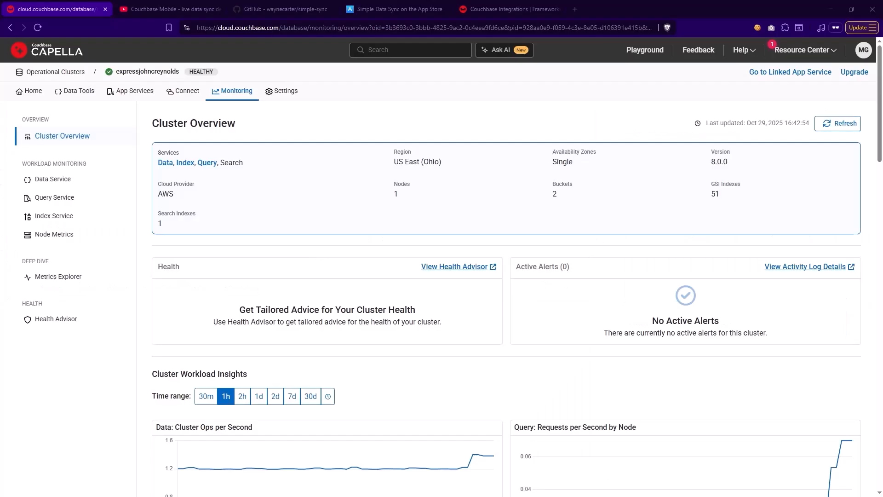
Step: Review the cluster's monitoring pages for Data Service, Query Service, Index Service, Node Metrics and Metrics Explorer
click(64, 179)
click(54, 204)
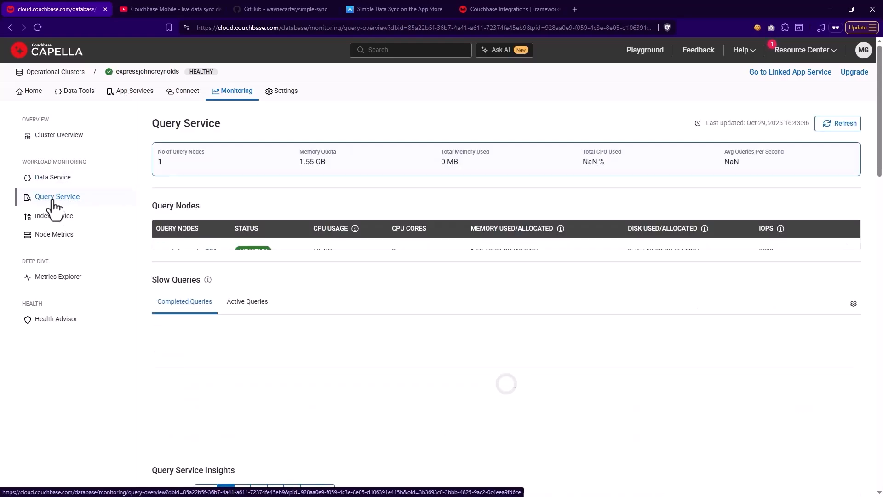
click(54, 225)
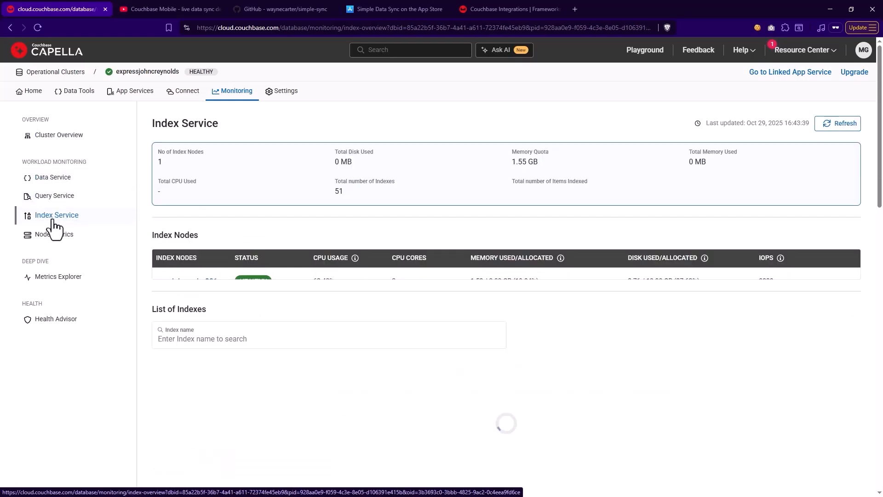
click(53, 235)
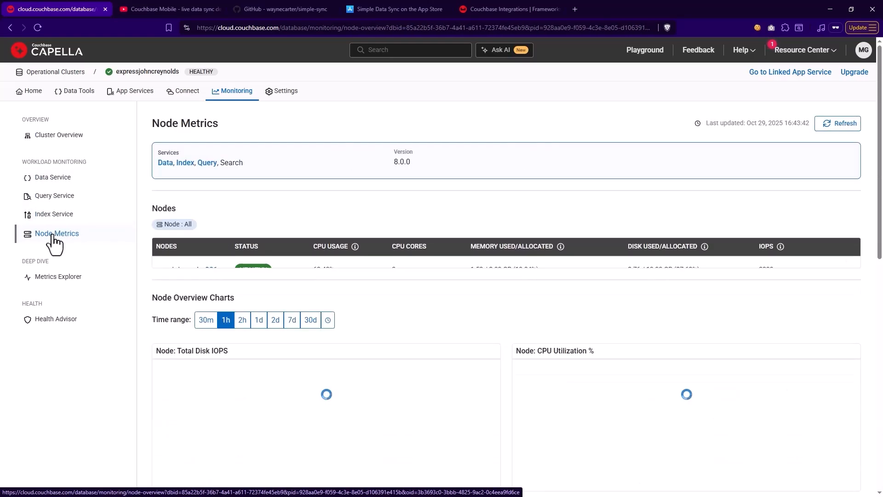
click(55, 276)
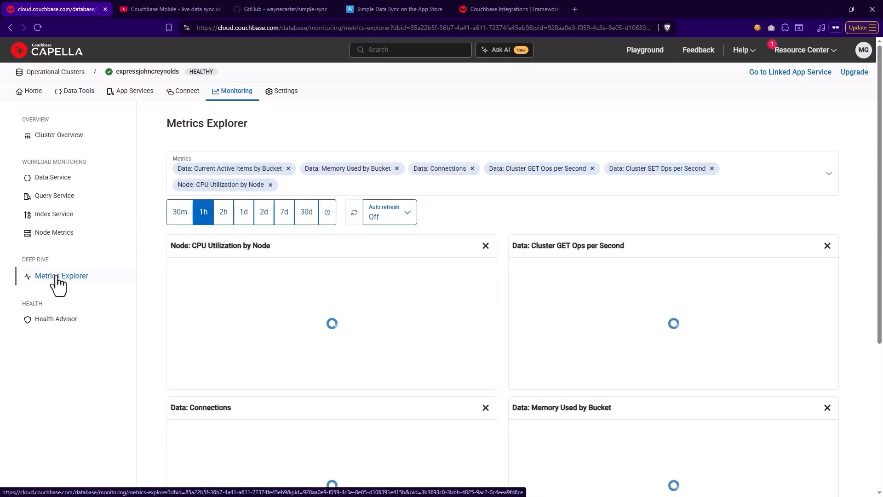
Step: Check the cluster's Health Advisor page and review the account's general user settings, including MFA, region and email notifications, without changing them
click(58, 333)
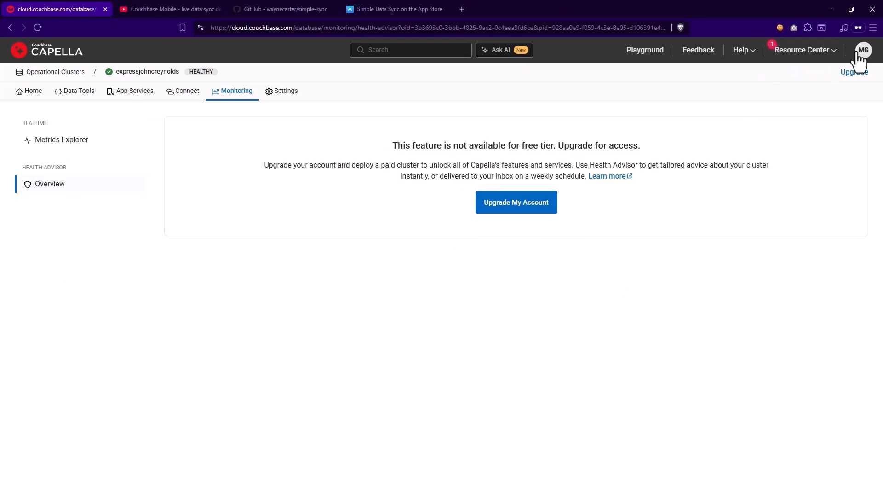
click(862, 51)
click(820, 87)
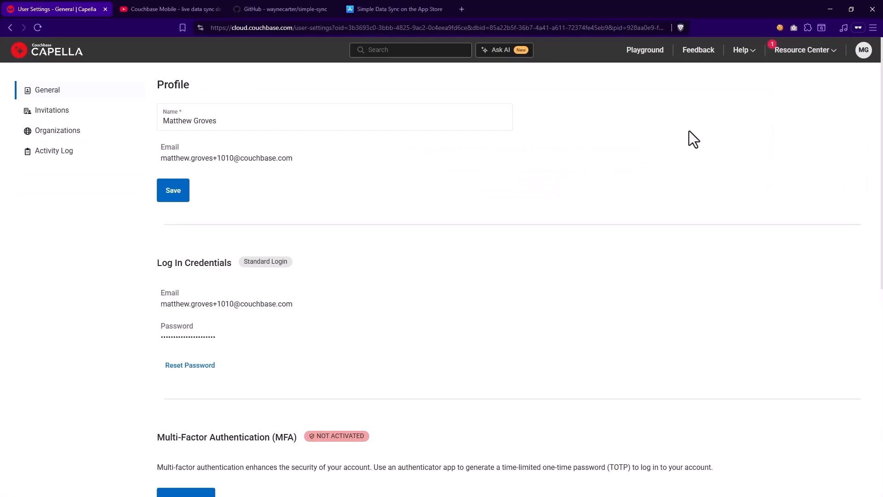
scroll(478, 244, down, 4)
scroll(477, 244, down, 3)
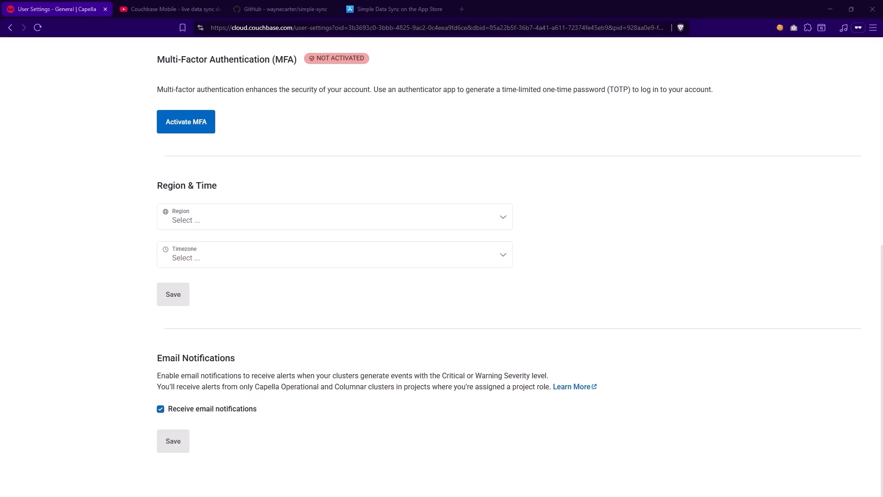
scroll(341, 206, up, 7)
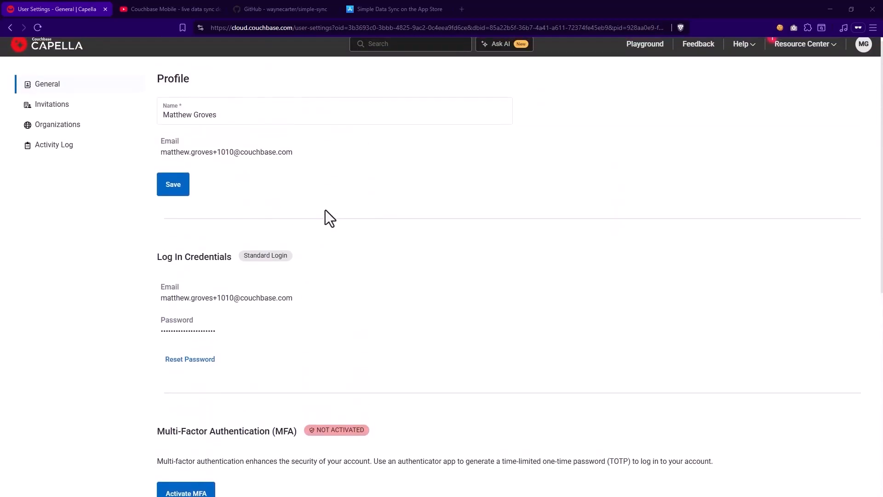
click(10, 27)
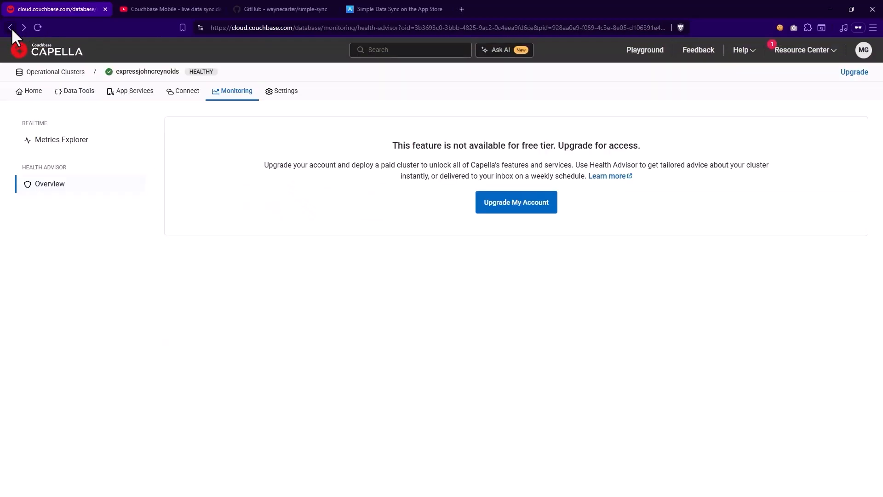
Step: Add the current IP address to the cluster's allowed IP addresses with permanent retention, starting from the SDK connection instructions
click(177, 94)
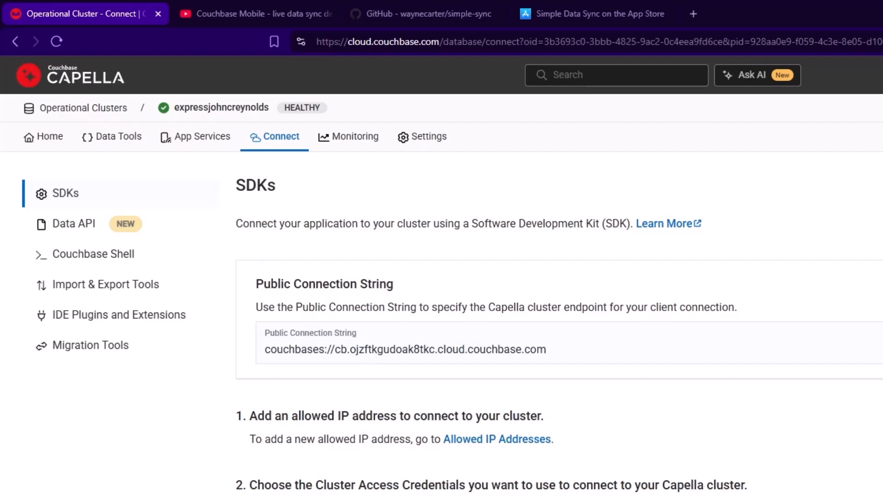
scroll(545, 386, down, 1)
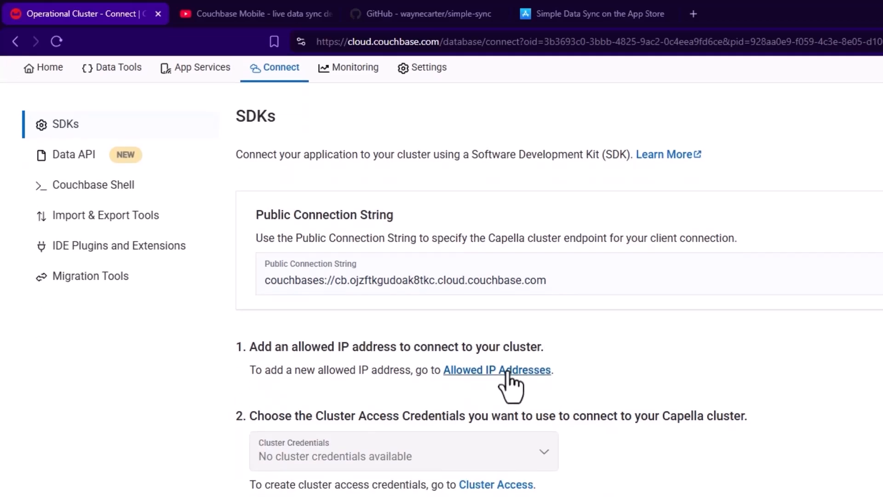
click(506, 370)
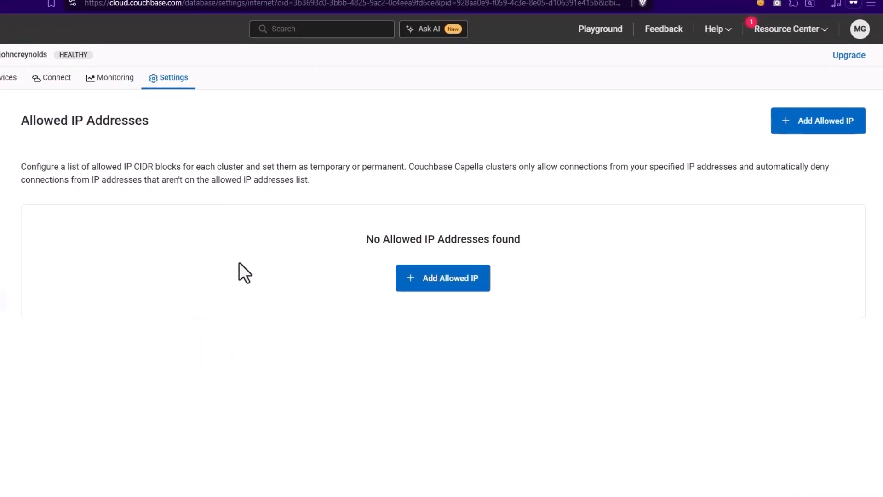
click(432, 279)
click(401, 222)
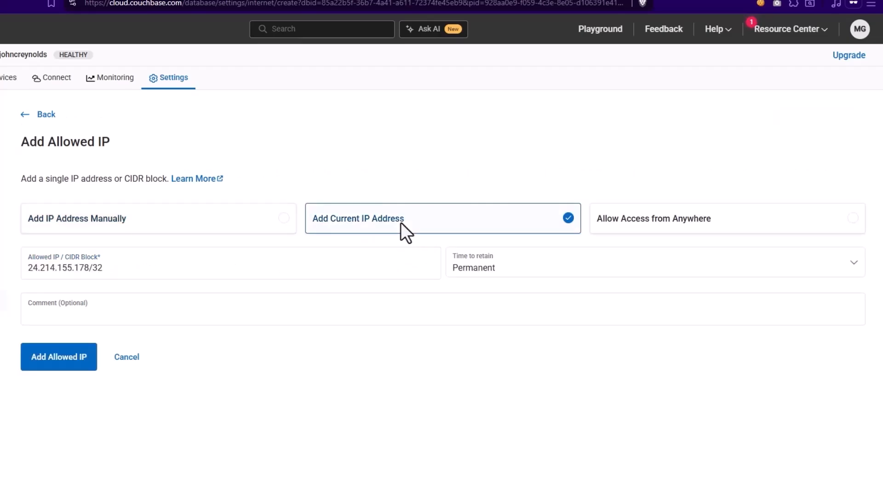
click(44, 362)
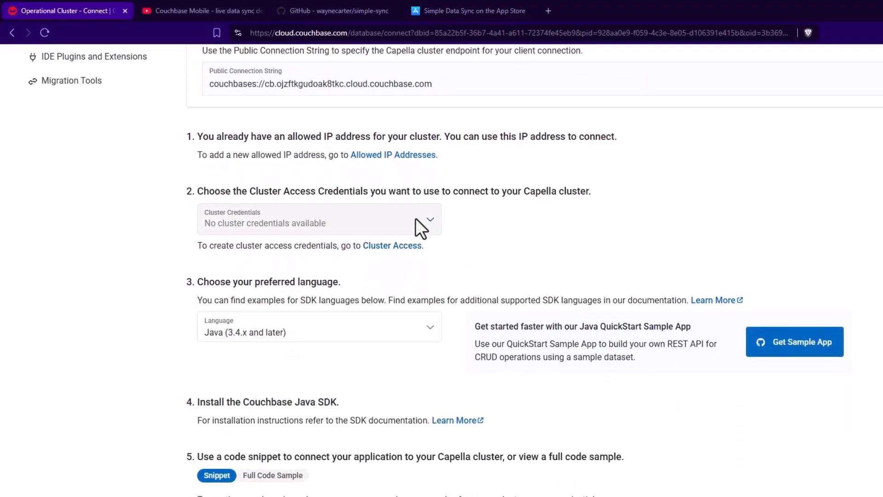
Step: Start creating cluster access credentials named svc-demo and fill in the access password
click(392, 246)
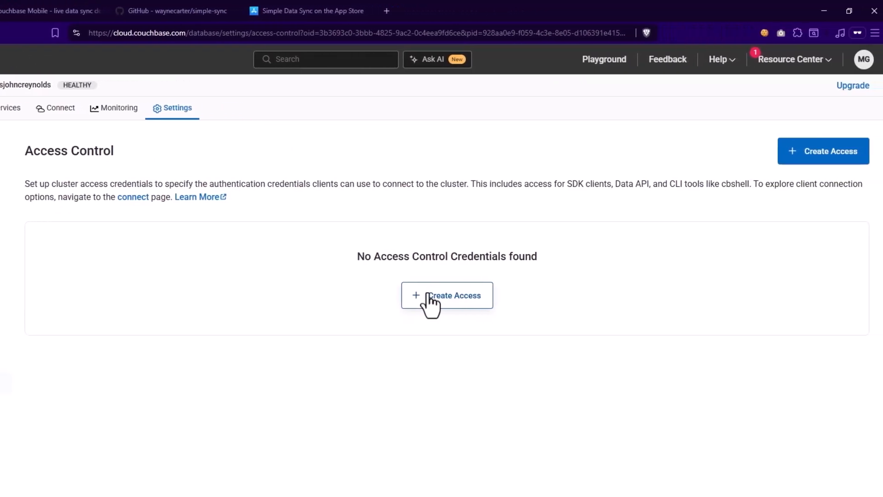
click(593, 298)
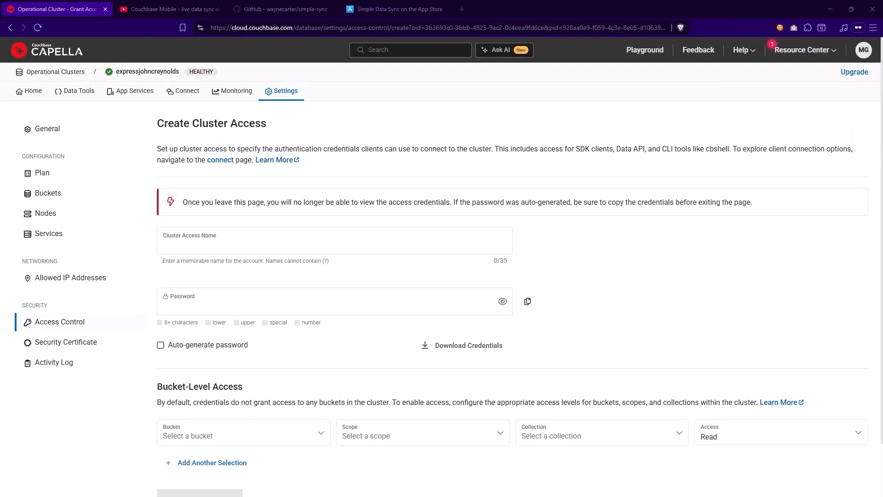
click(226, 238)
text(svc-demo)
key(alt+Tab)
click(223, 302)
key(ctrl+v)
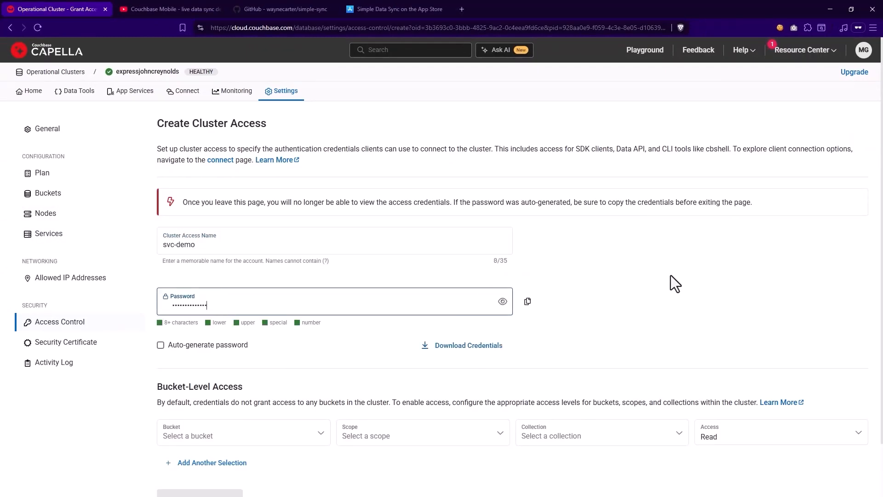
Step: Give the svc-demo credentials Read/Write access to all buckets, all scopes and all collections
scroll(671, 275, down, 2)
click(324, 374)
click(236, 396)
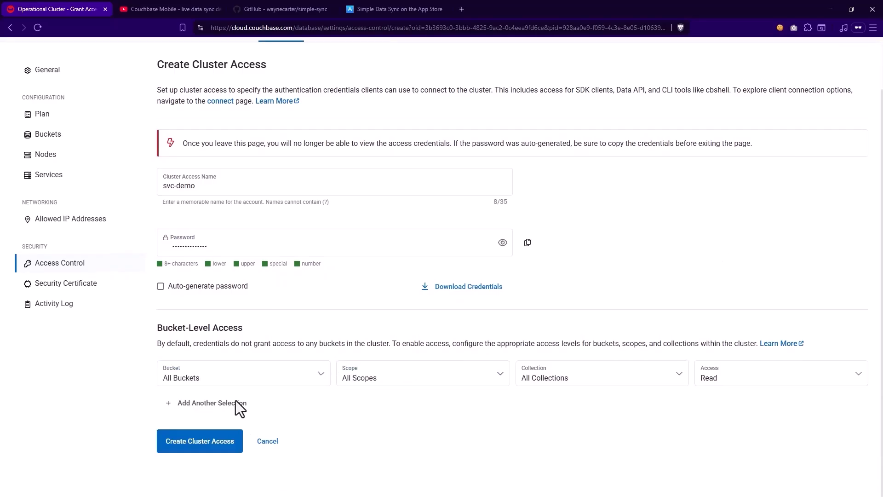
click(430, 378)
click(436, 398)
click(549, 381)
click(733, 379)
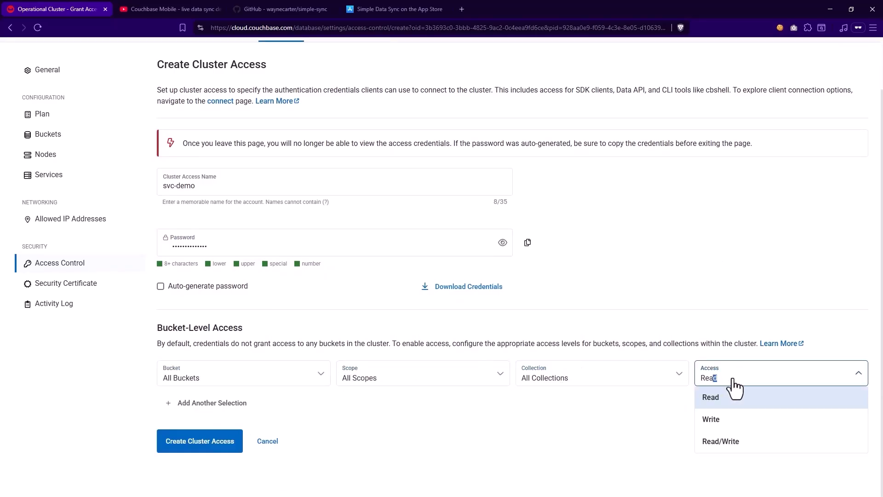
click(736, 442)
Step: Try limiting the access to all collections in the travel-sample bucket's inventory scope, and switch back to all buckets
click(286, 378)
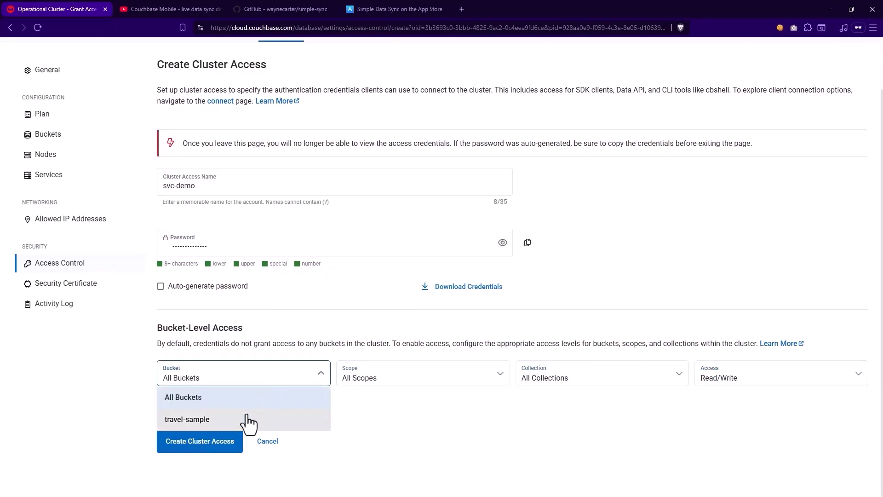
click(250, 419)
click(427, 385)
click(391, 240)
click(612, 380)
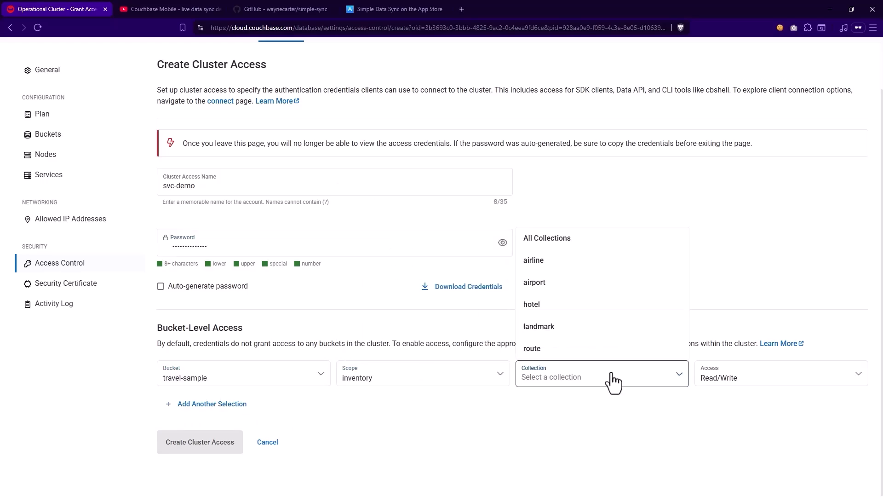
click(583, 239)
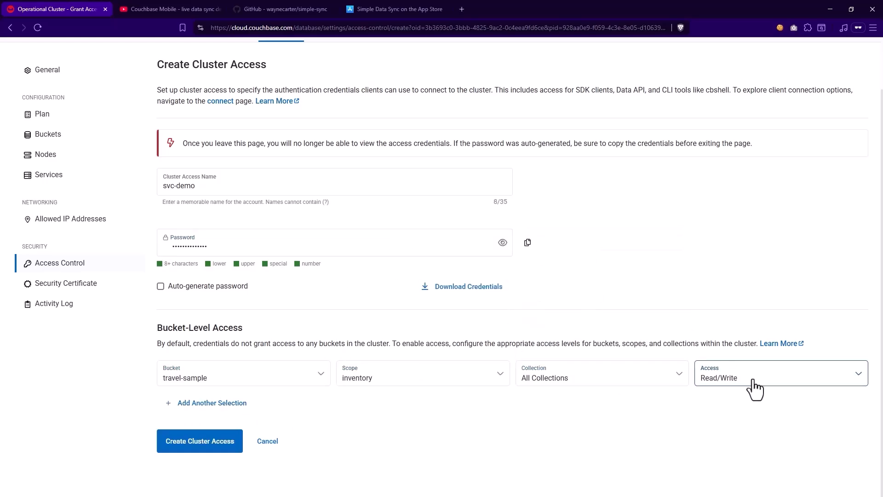
click(228, 383)
click(229, 394)
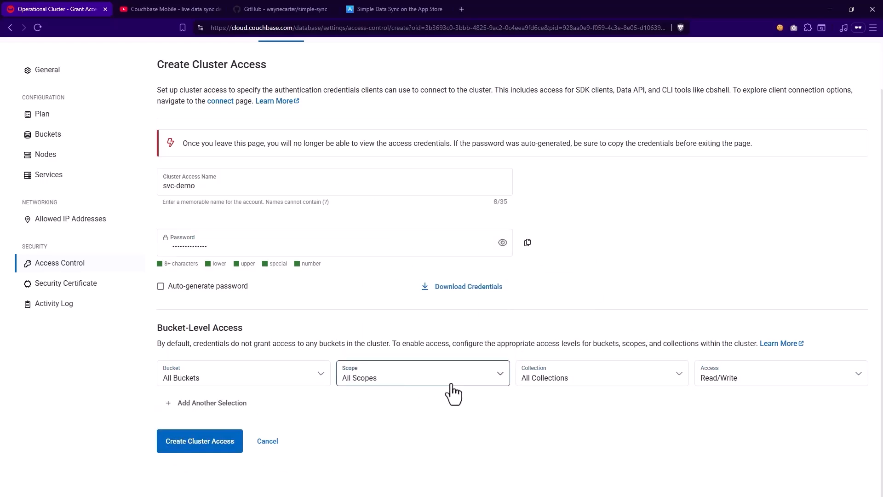
Step: Create the cluster access and choose svc-demo as the cluster credentials for the SDK connection
click(199, 450)
scroll(407, 320, down, 5)
click(364, 144)
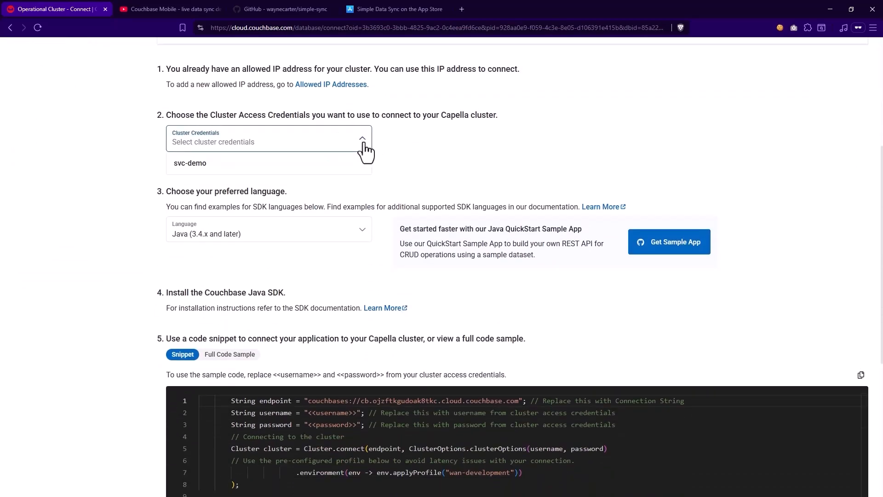
click(355, 163)
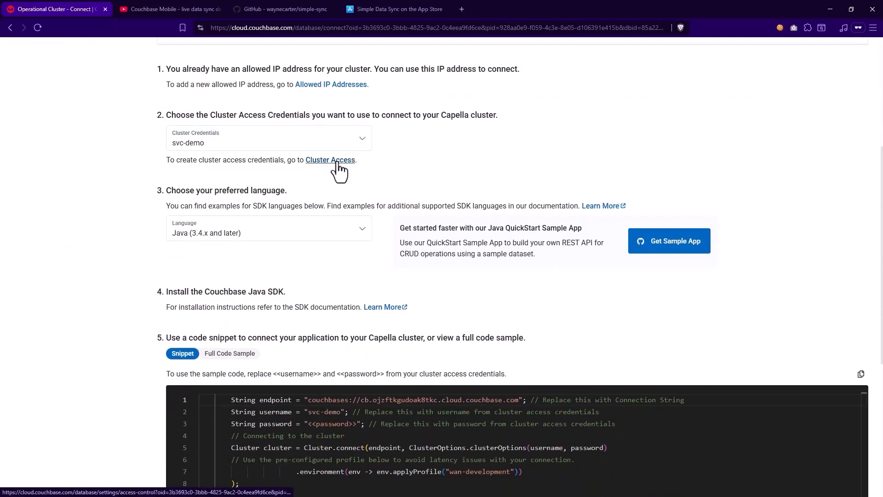
Step: Set the preferred SDK language to .NET (Version 3.4 and later) and view its connection snippet
click(363, 236)
click(306, 319)
click(356, 232)
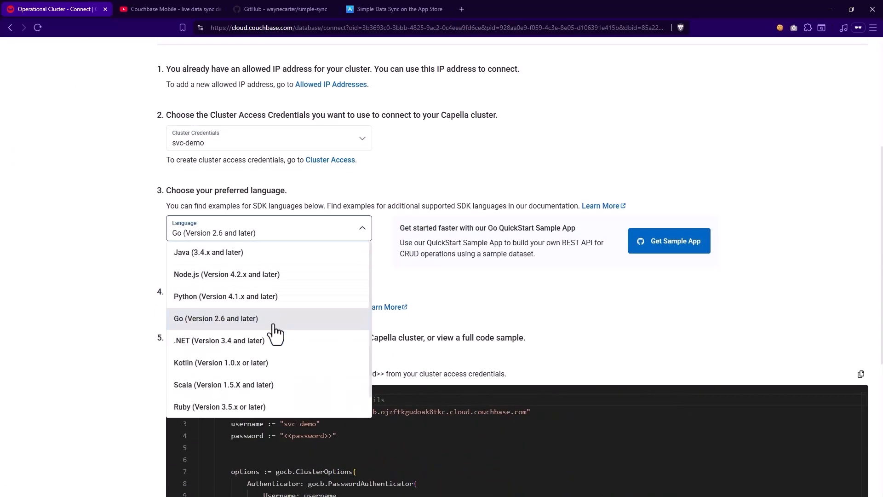
click(275, 339)
scroll(388, 254, up, 5)
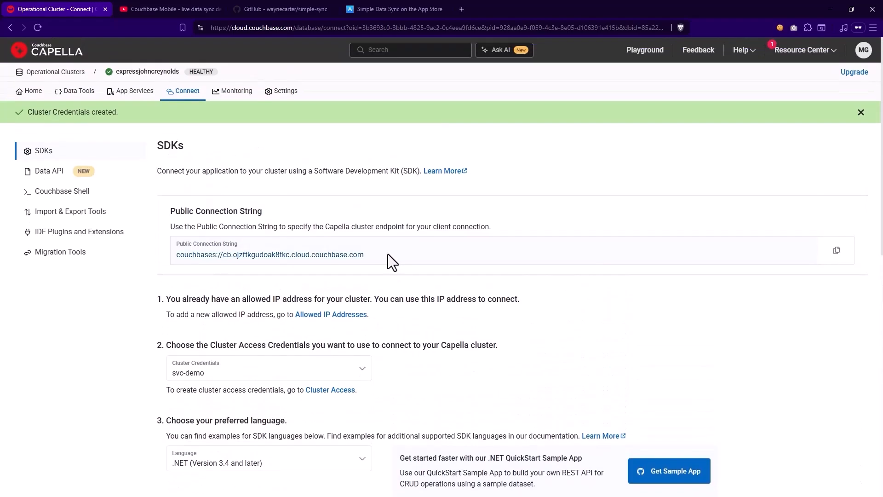
scroll(387, 254, down, 12)
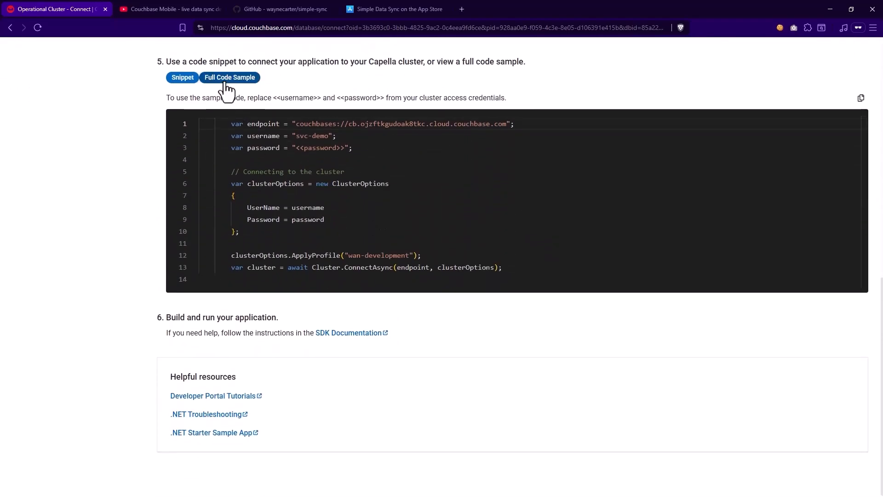
Step: Switch the .NET connection code to the full code sample and dismiss the cluster credentials notification
click(225, 82)
scroll(372, 265, up, 12)
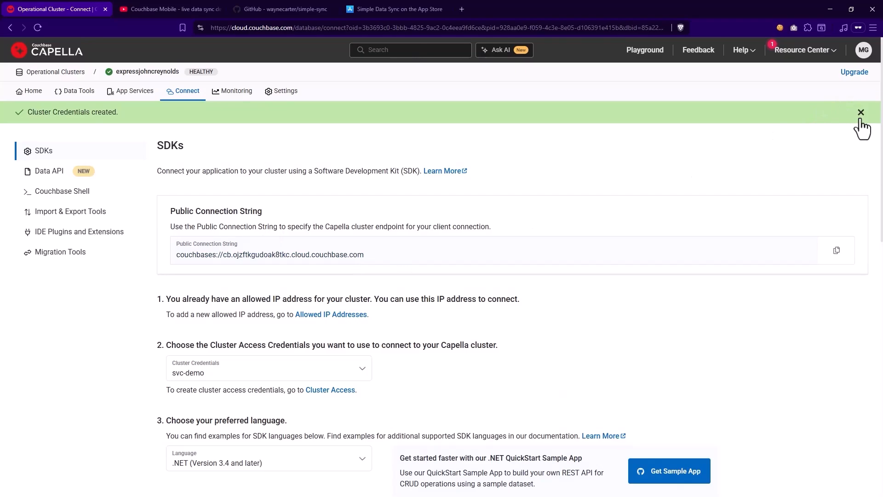
click(860, 112)
scroll(444, 292, down, 11)
scroll(408, 257, down, 4)
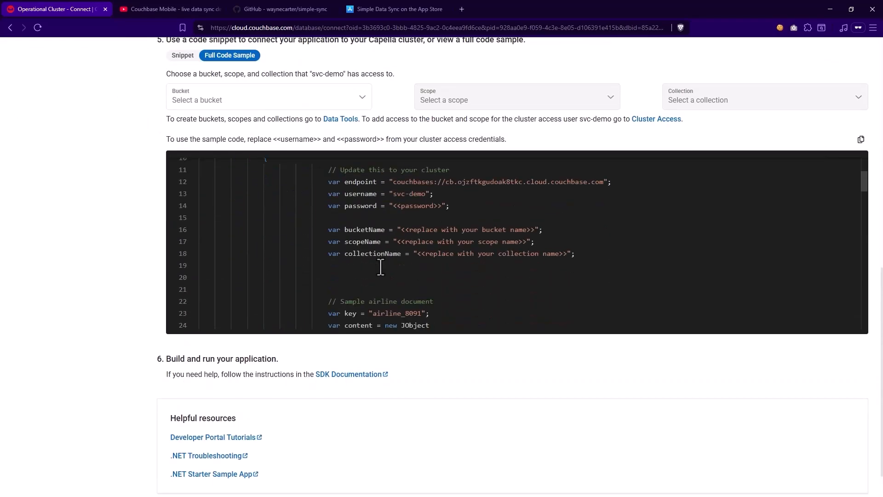
Step: Fill the full code sample with the travel-sample bucket, inventory scope and airline collection, and read through the code
click(343, 94)
click(300, 118)
click(506, 98)
click(442, 142)
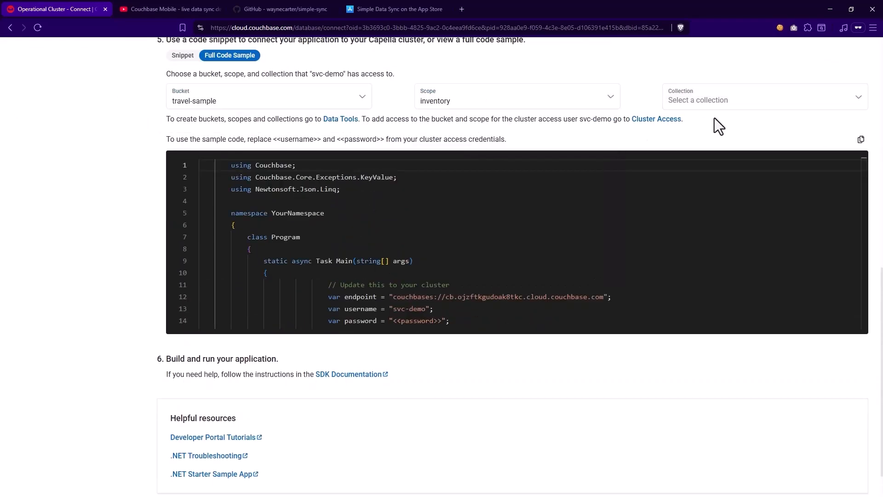
click(713, 98)
click(712, 120)
scroll(302, 230, down, 3)
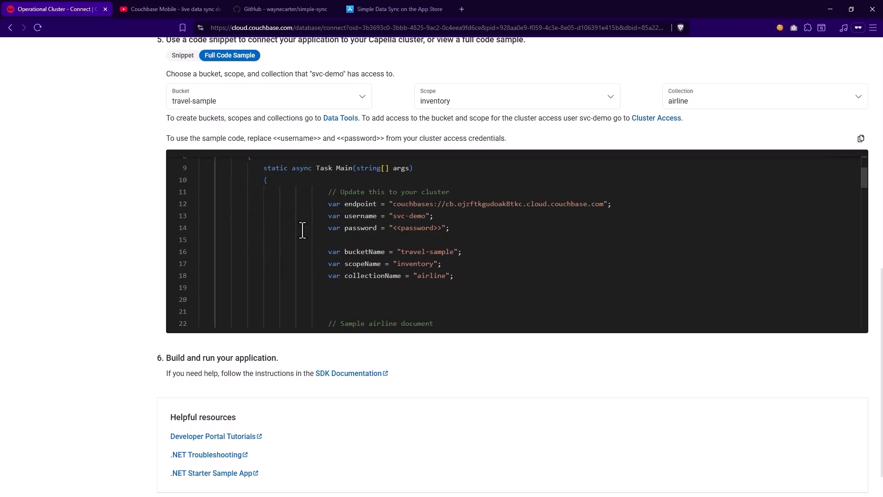
scroll(302, 230, down, 9)
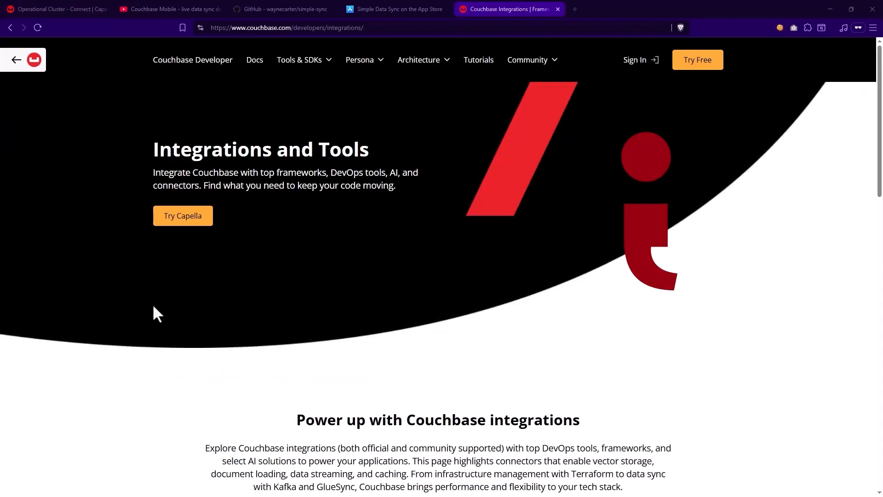
Step: Browse the Couchbase integrations and tools page, expanding the complete lists of artificial intelligence and framework integrations
scroll(134, 308, down, 15)
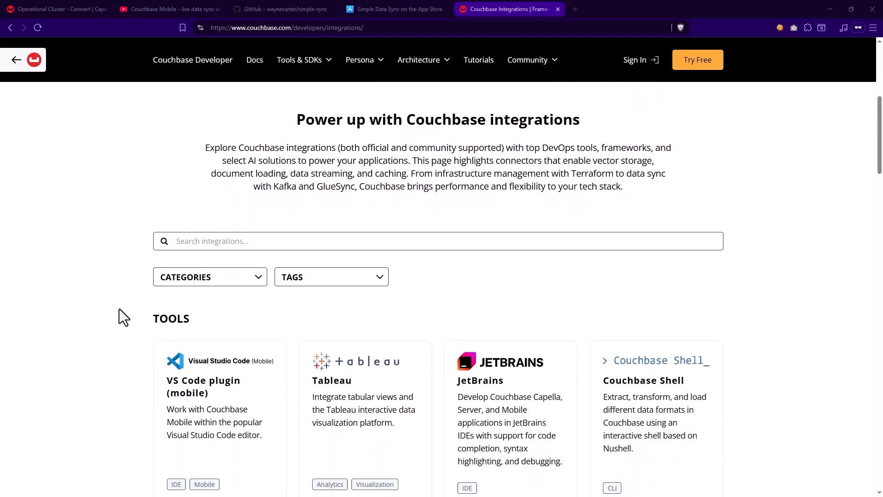
scroll(110, 310, down, 15)
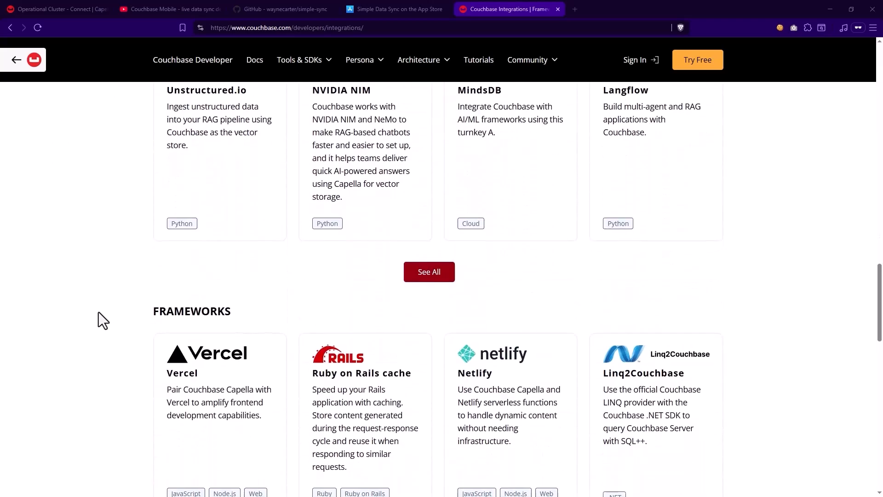
scroll(96, 311, up, 3)
scroll(97, 313, up, 6)
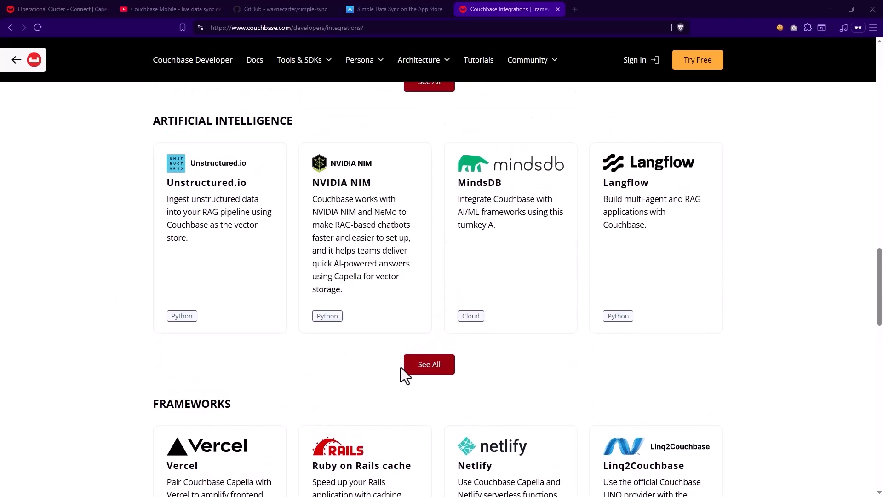
click(403, 368)
scroll(134, 368, down, 10)
scroll(109, 368, down, 10)
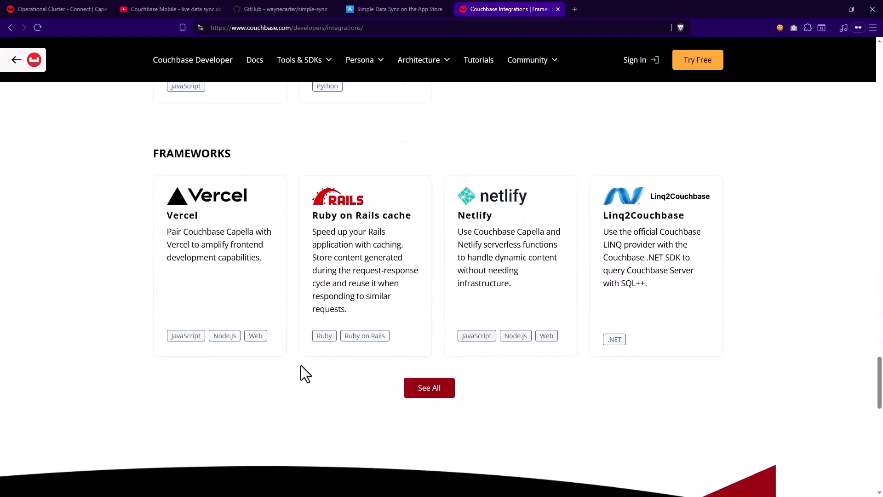
click(425, 386)
scroll(141, 349, down, 10)
scroll(92, 343, down, 5)
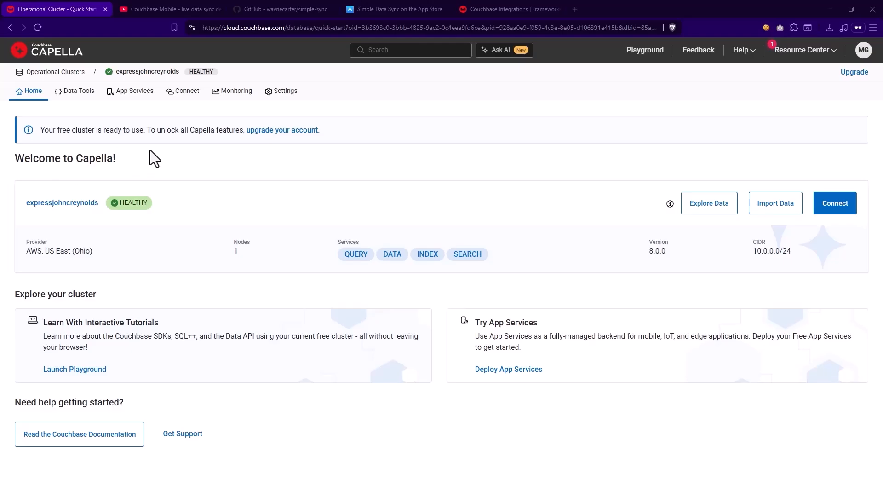
Step: Open the cluster's data import tools and view the cbimport and sample data loading options
click(88, 92)
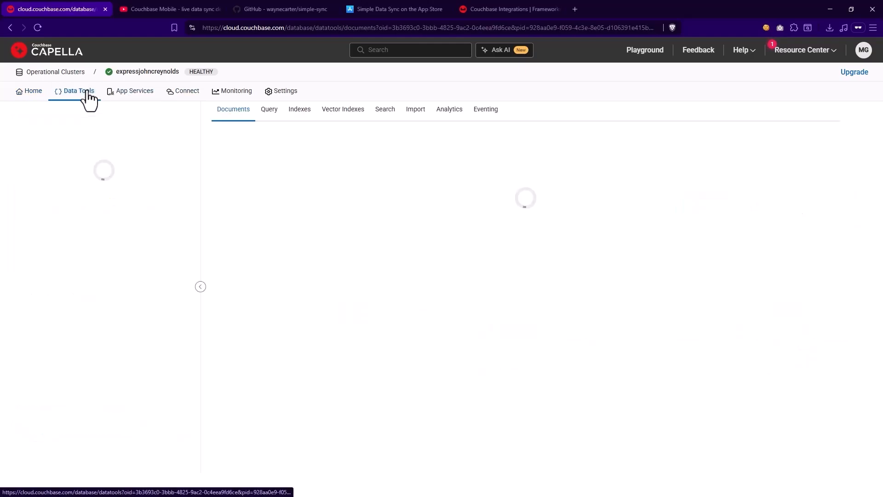
click(417, 110)
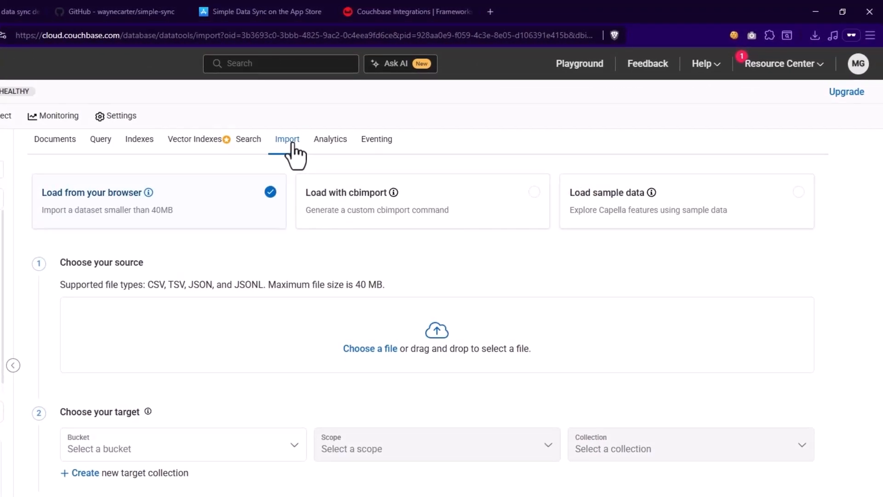
click(398, 194)
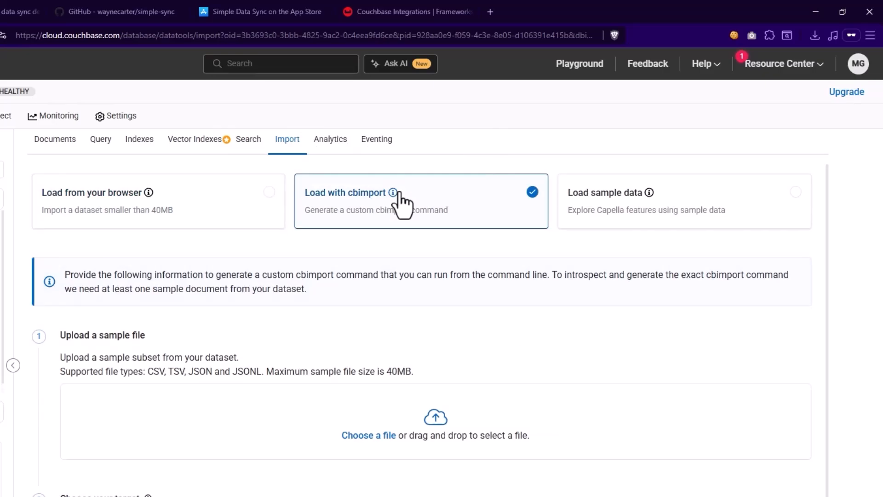
click(702, 211)
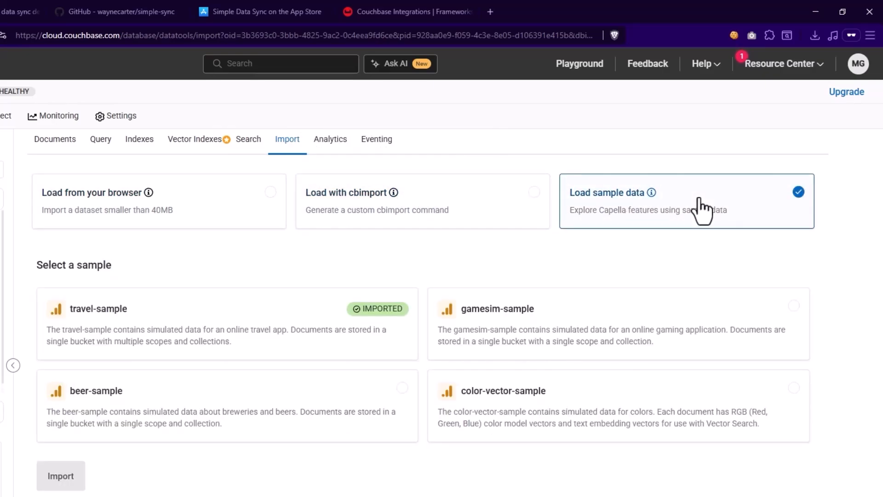
Step: Choose to load data from the browser and select userProfiles.json as the source file
click(183, 220)
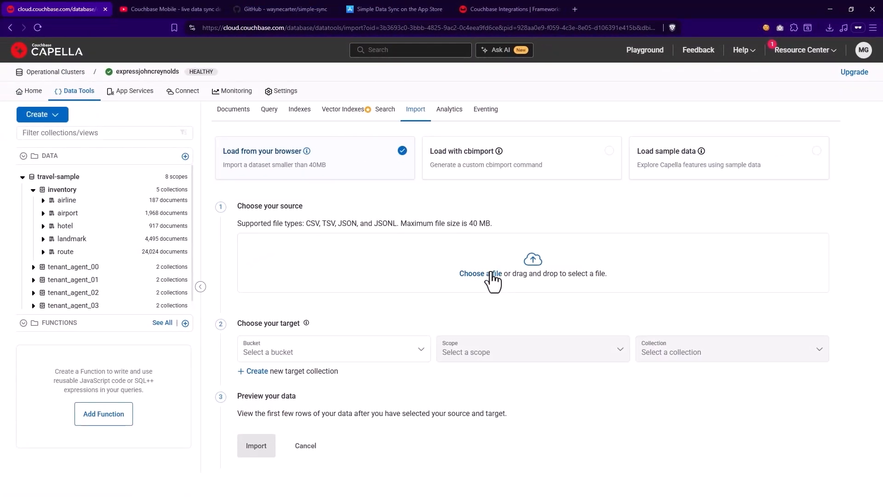
click(490, 273)
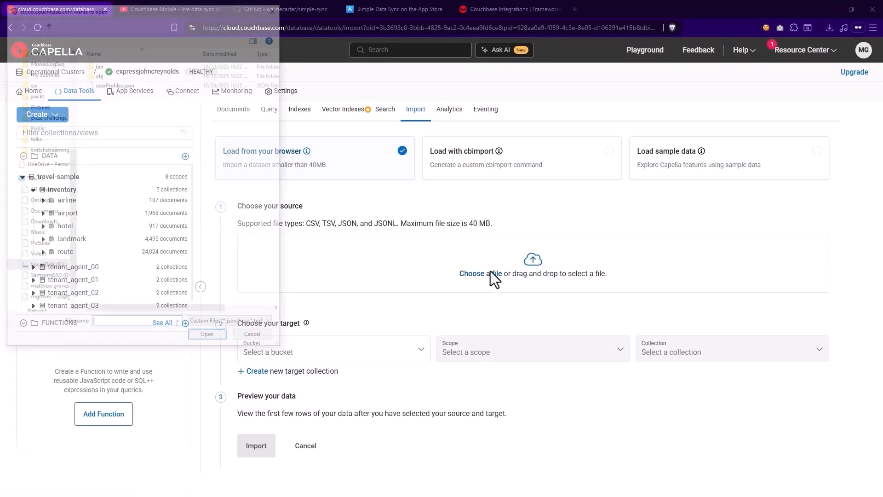
double_click(101, 86)
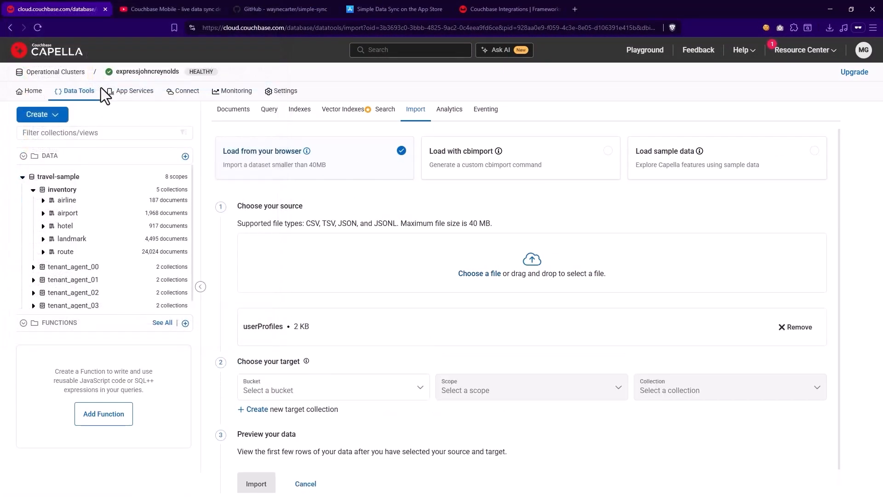
Step: Set the travel-sample bucket as the import target and create a userProfiles collection in its inventory scope
scroll(377, 280, down, 1)
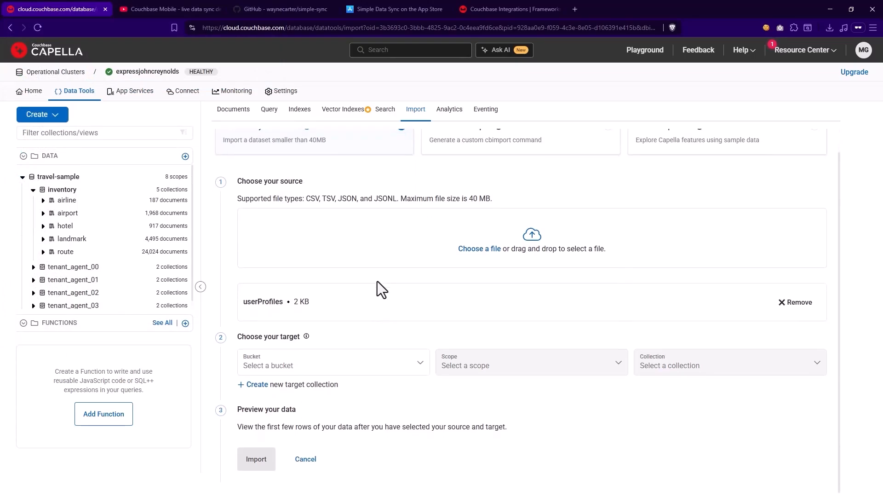
click(419, 363)
click(335, 387)
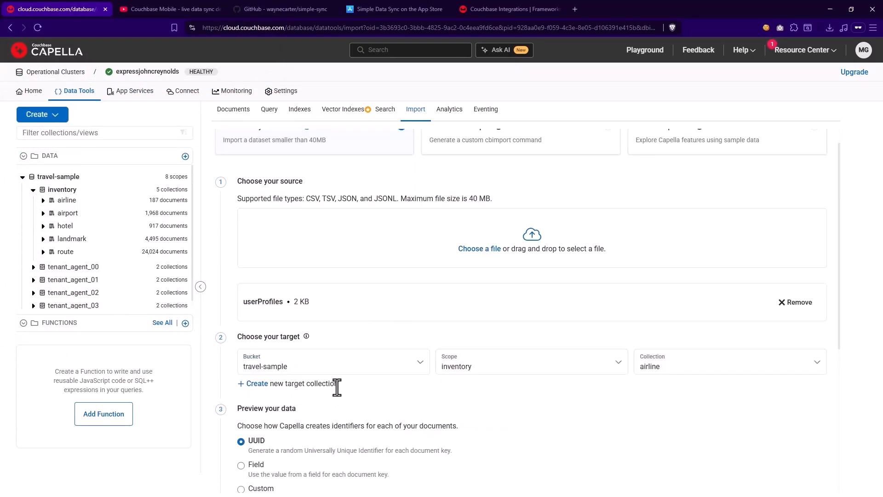
click(256, 383)
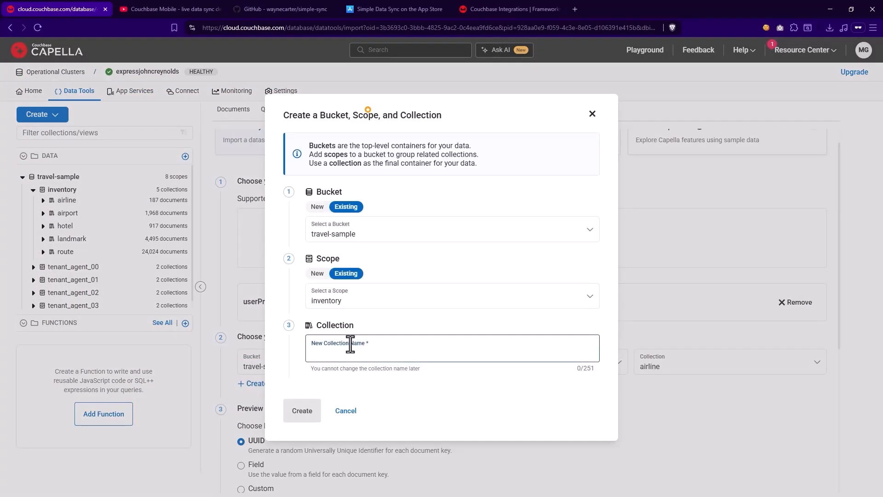
click(355, 357)
text(userProfiles)
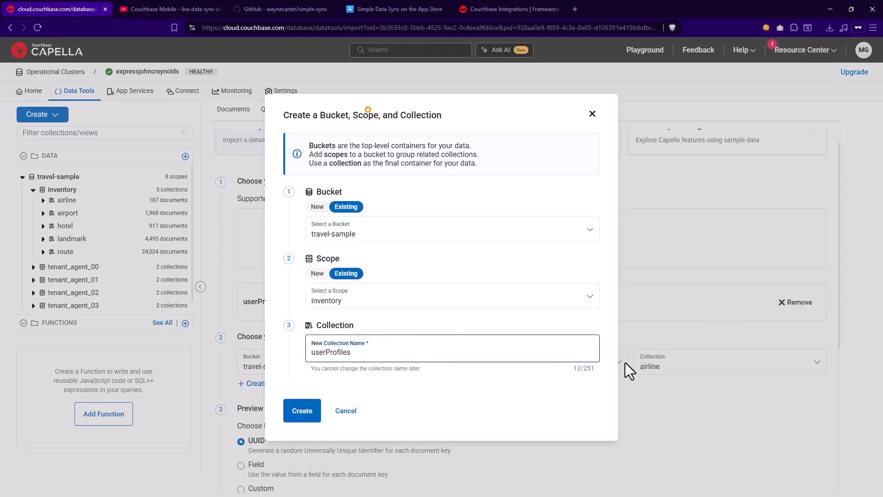
click(302, 410)
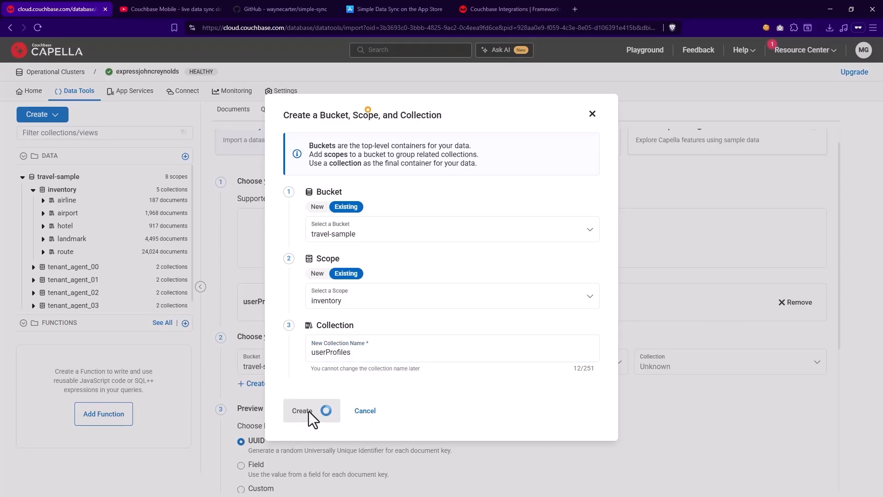
Step: Set the document keys to come from the userId field
scroll(552, 311, down, 3)
scroll(540, 317, down, 3)
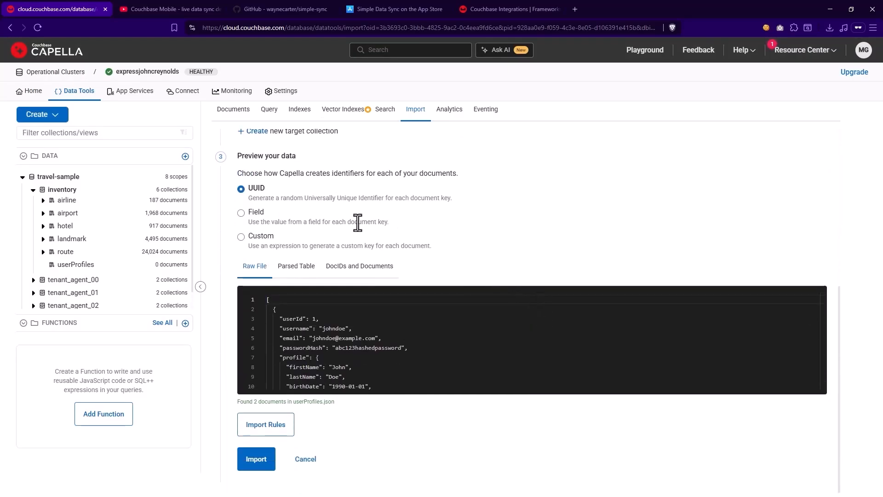
click(240, 212)
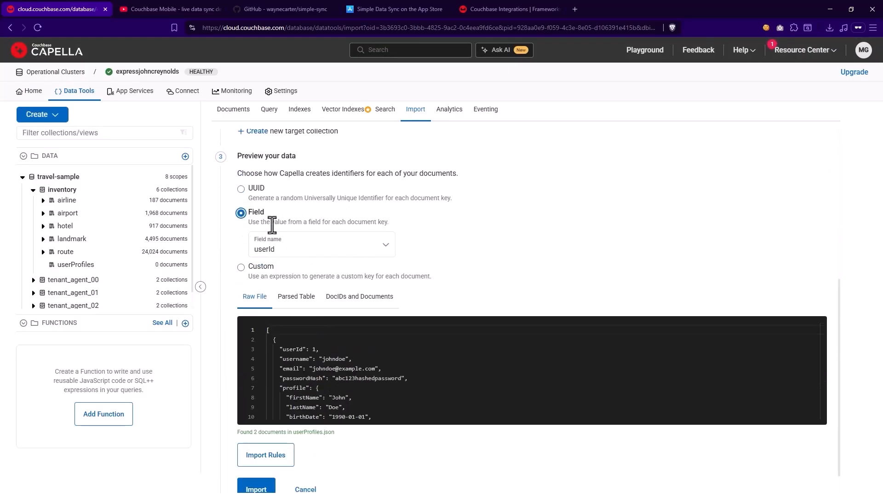
click(311, 251)
click(310, 250)
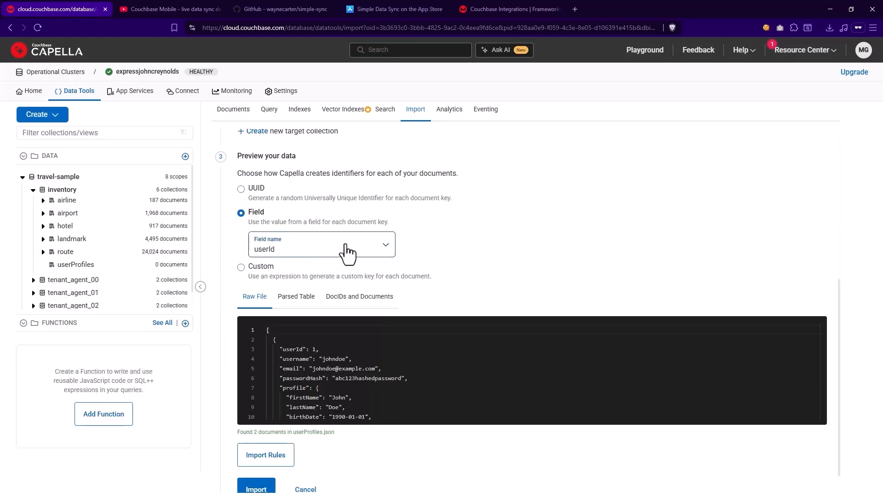
Step: Preview the import data as a parsed table, as documents with IDs and as raw file, and view the import rules without changing them
click(296, 297)
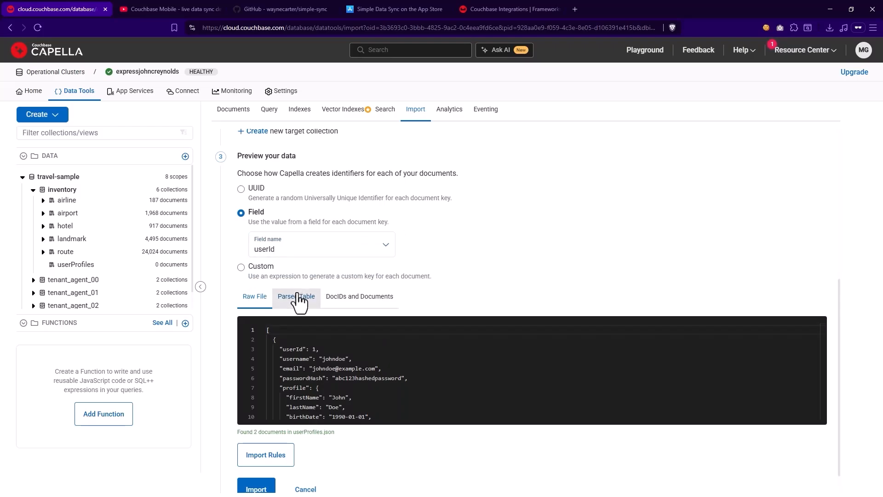
click(358, 299)
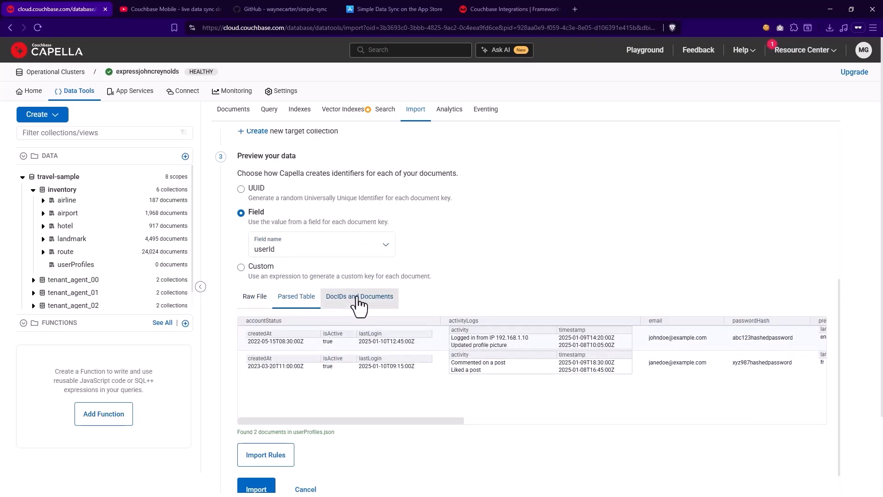
click(254, 298)
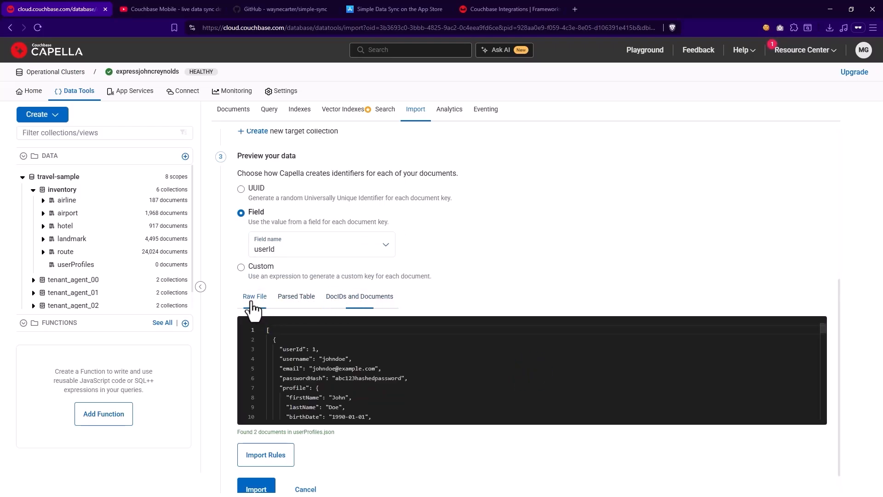
scroll(487, 258, down, 1)
click(289, 424)
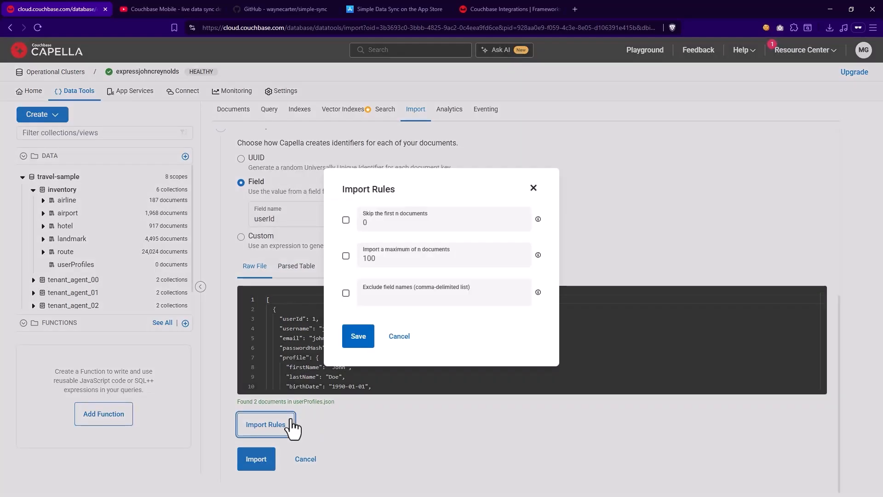
click(400, 337)
Step: Import the userProfiles file into the target collection and dismiss the notification
click(256, 459)
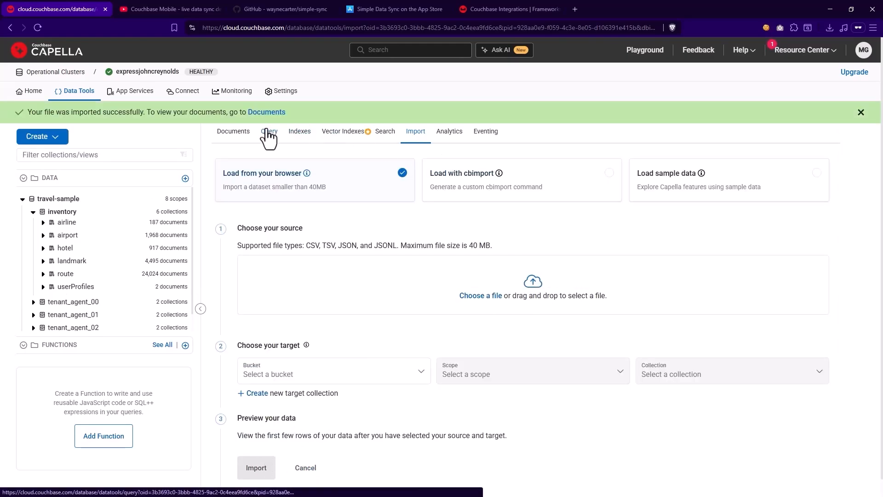
click(860, 112)
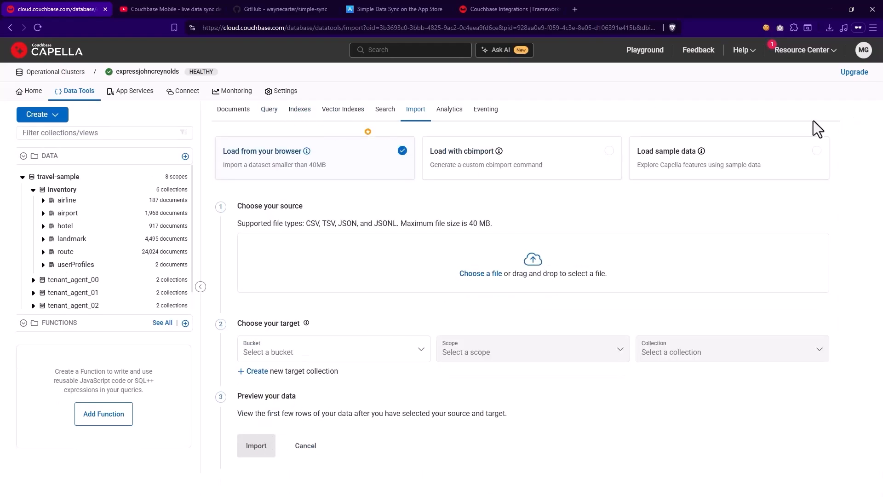
Step: Run the query "select * from userProfiles limit 10" in the inventory scope and read through the JSON results
click(269, 112)
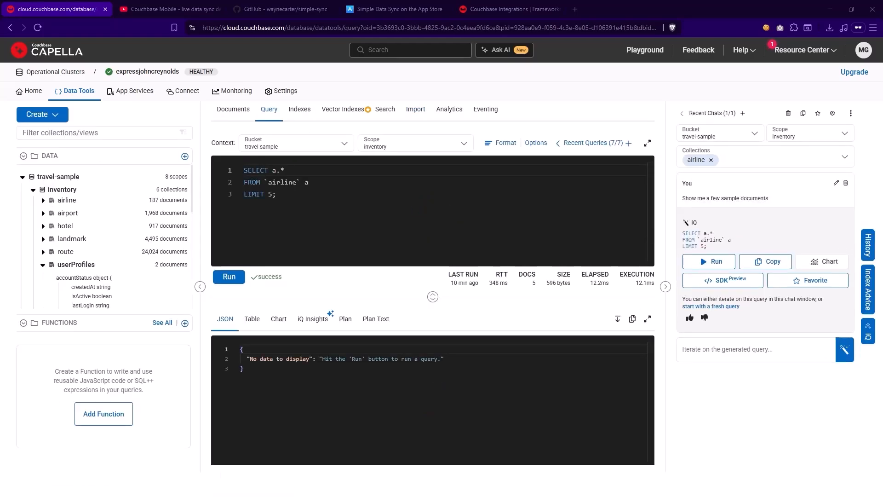
click(287, 217)
key(ctrl+a)
text(select * from userProfiles limit 10)
click(233, 278)
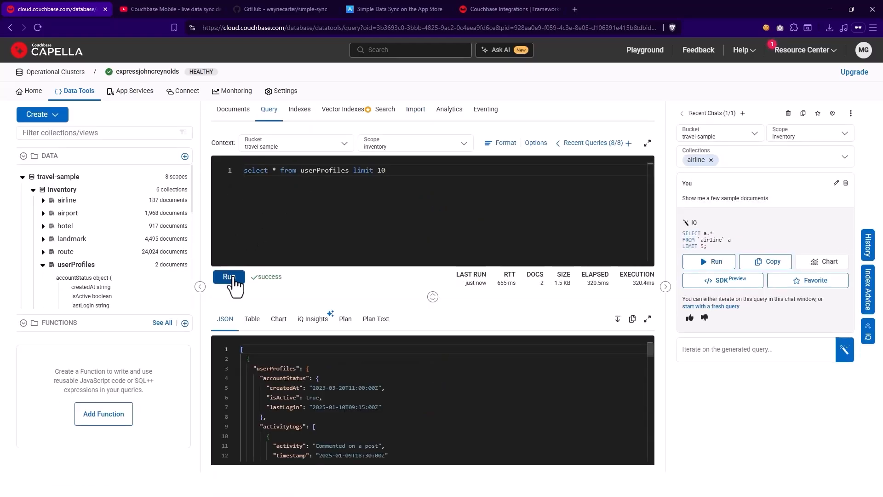
scroll(417, 416, down, 12)
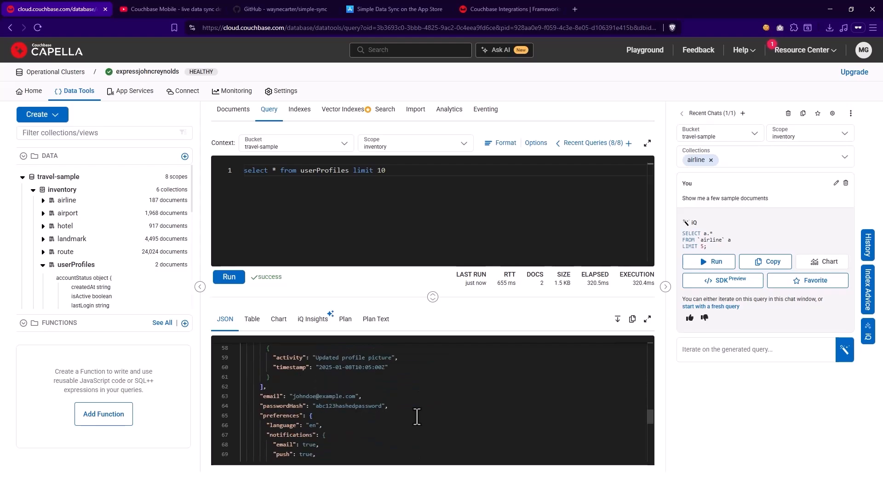
scroll(417, 417, down, 7)
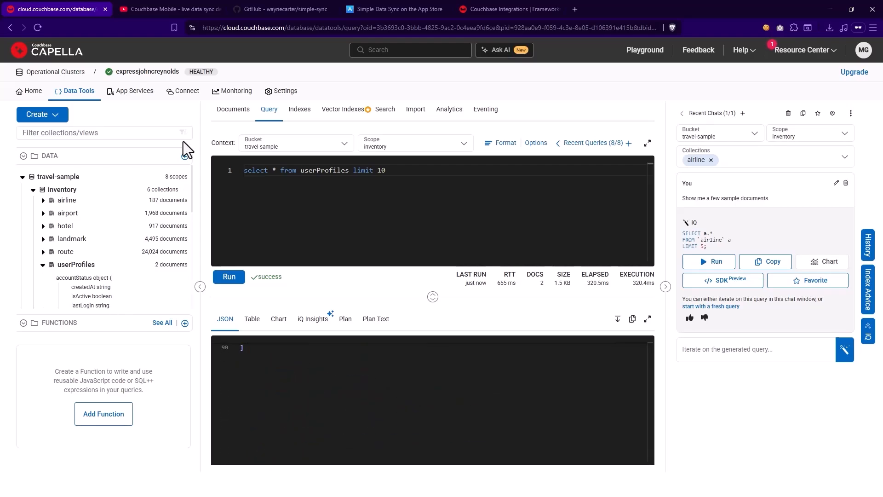
Step: Try to create a document with the ID userProfile1000 in the userProfiles collection, keeping the placeholder JSON
click(231, 113)
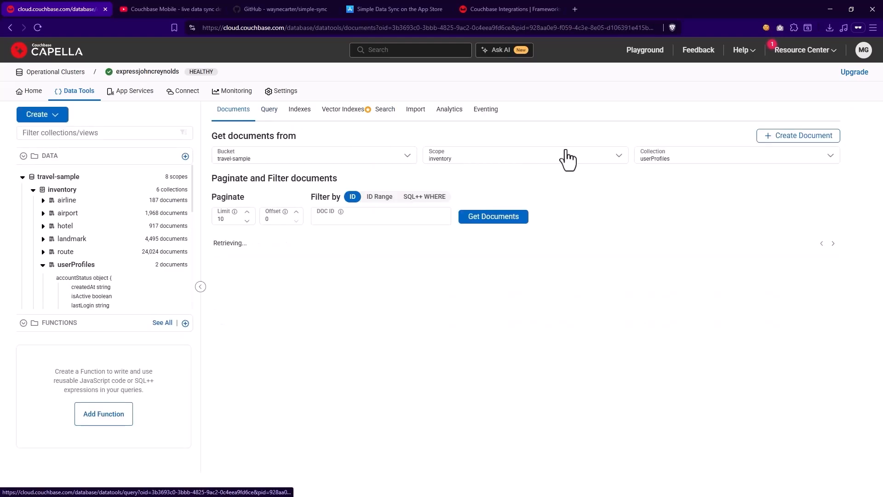
click(778, 137)
click(428, 161)
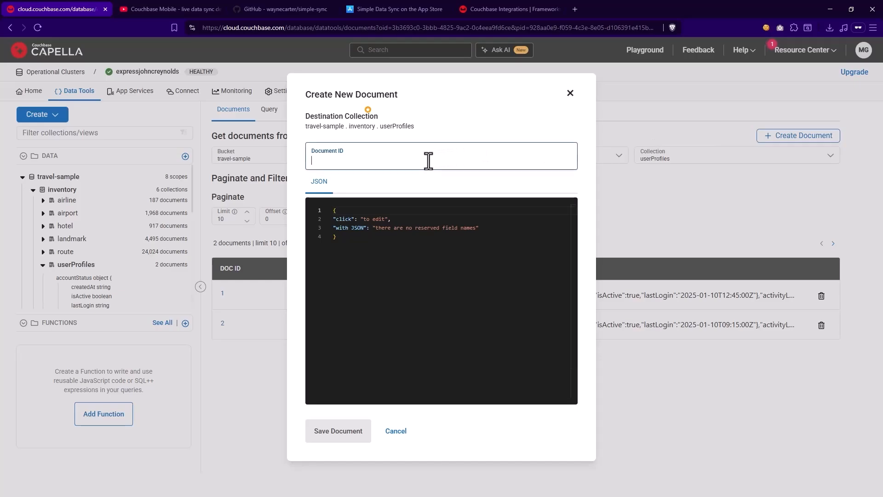
text(userProfile1000)
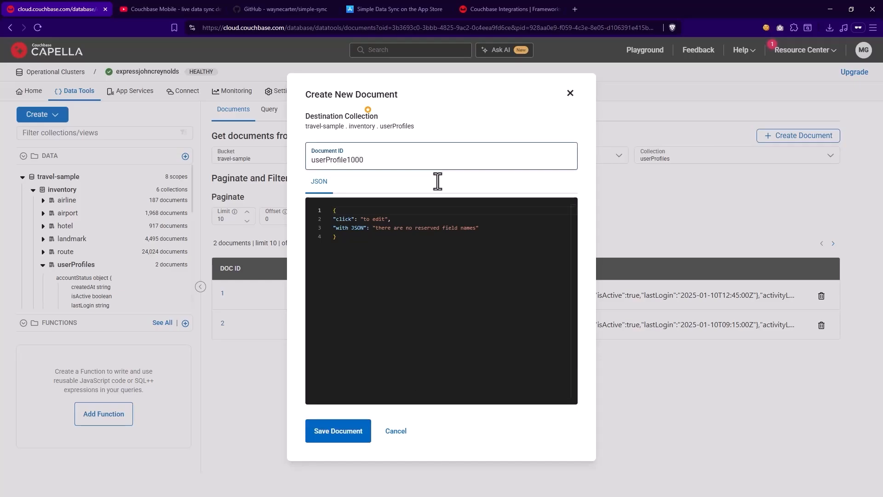
click(336, 440)
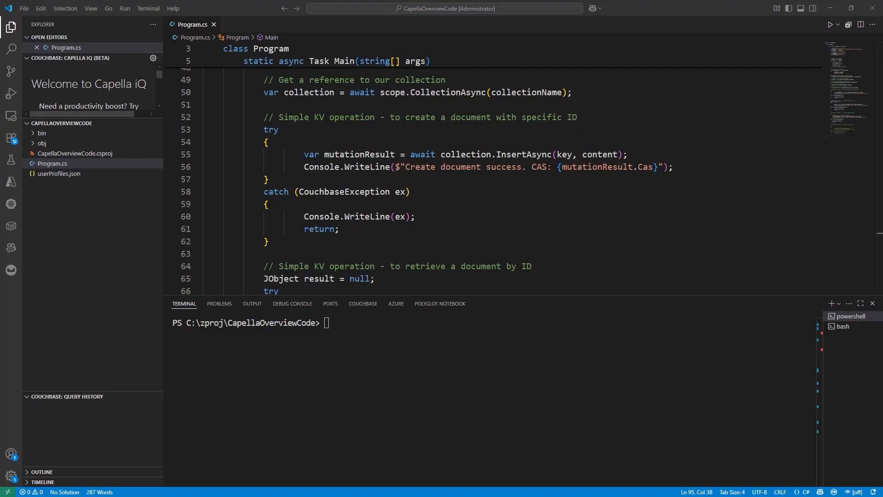
Step: Switch to Visual Studio Code and review the insert, fetch, connection and sample airline document code in Program.cs
scroll(416, 184, down, 3)
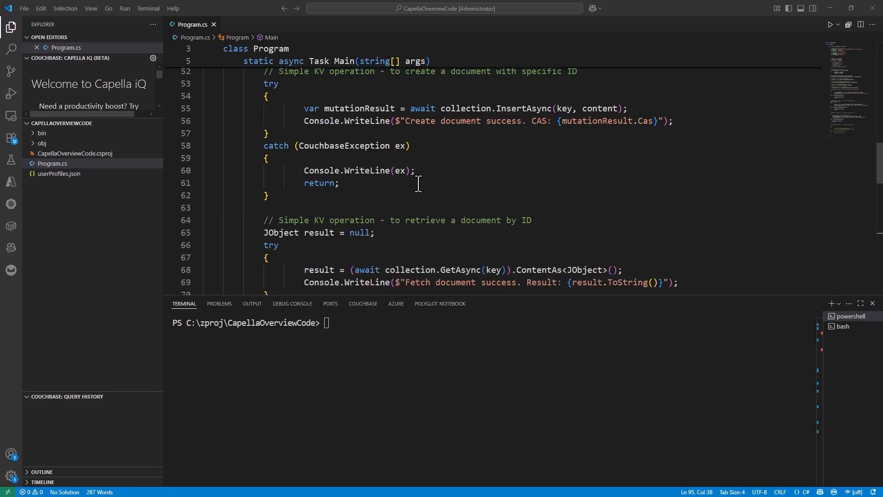
scroll(416, 185, up, 4)
scroll(416, 184, up, 11)
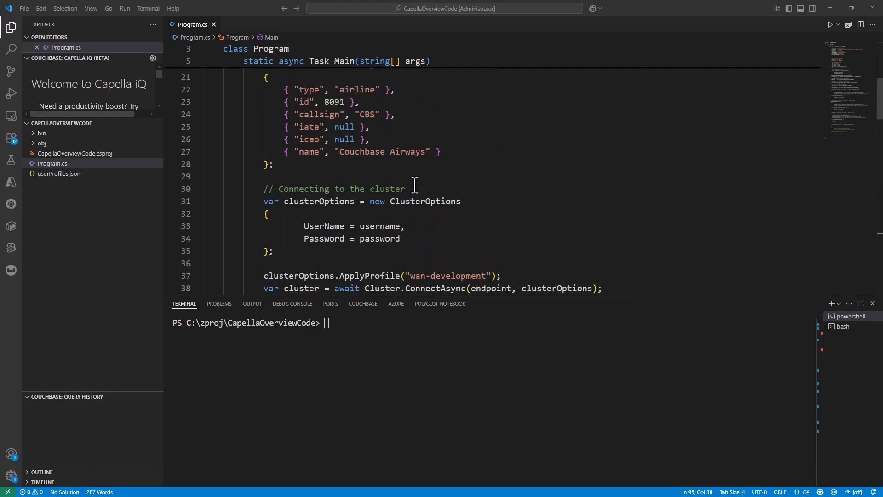
Step: Clear the PowerShell terminal of the CapellaOverviewCode project
click(374, 325)
text(clear)
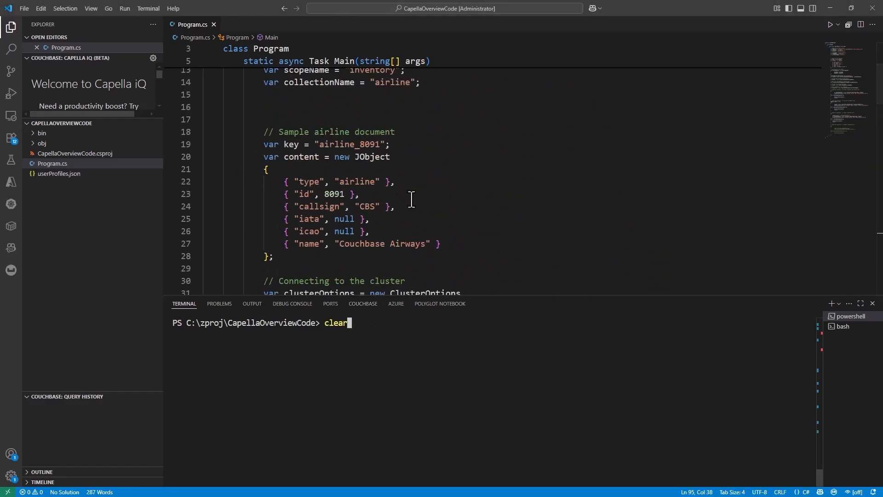
key(Return)
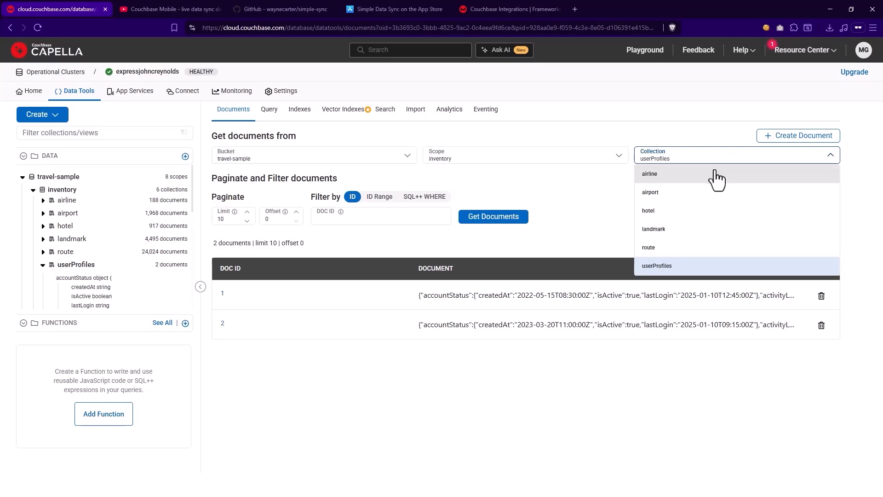
Step: Retrieve the document airline_8091 from the airline collection of the inventory scope and view its JSON
click(713, 176)
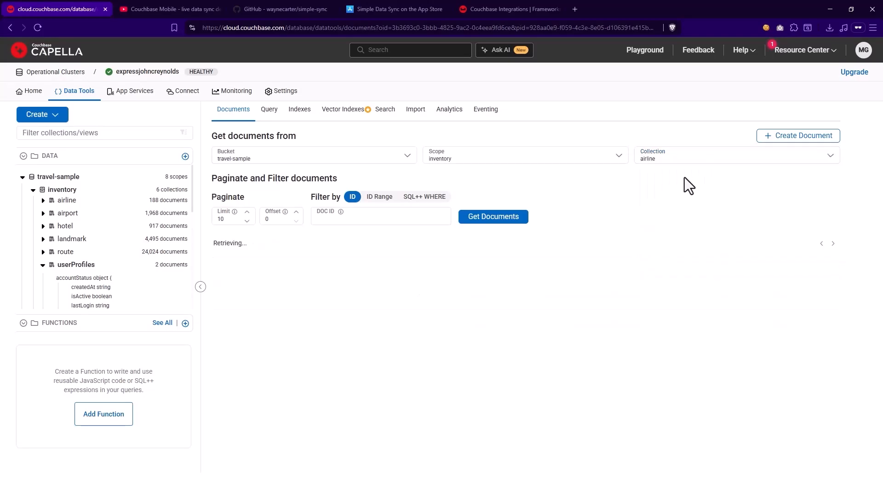
click(384, 221)
text(airline_8091)
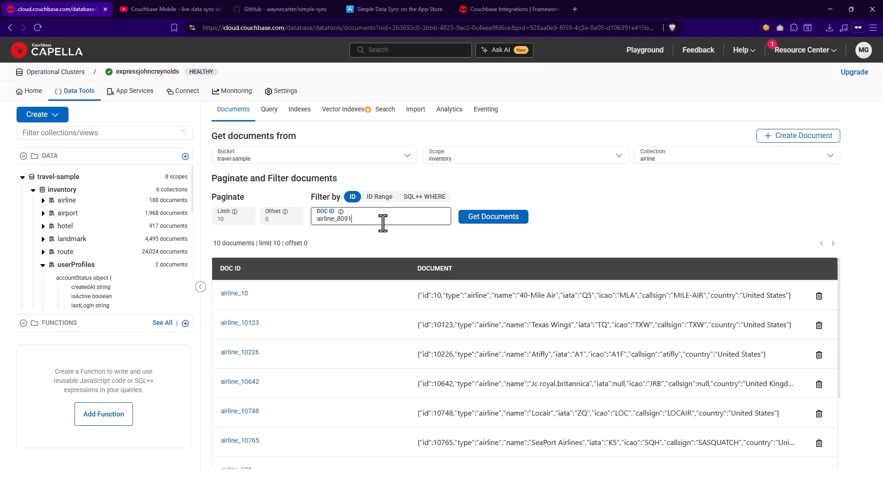
click(505, 221)
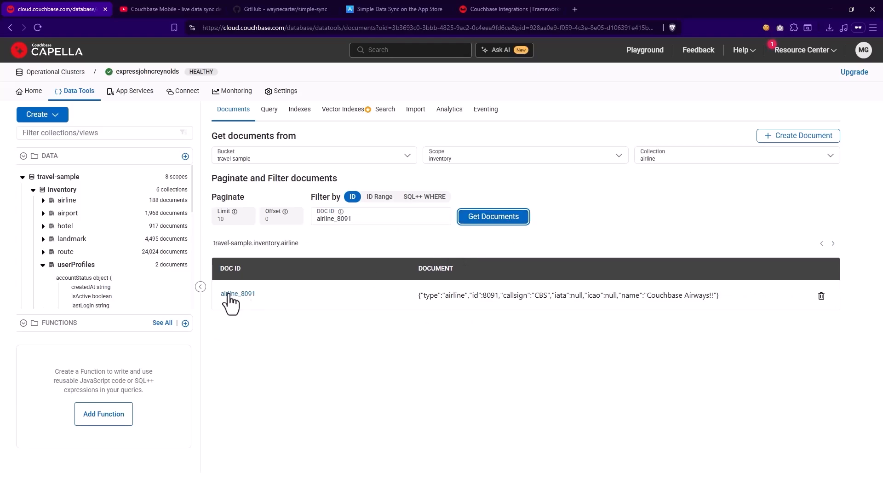
click(228, 295)
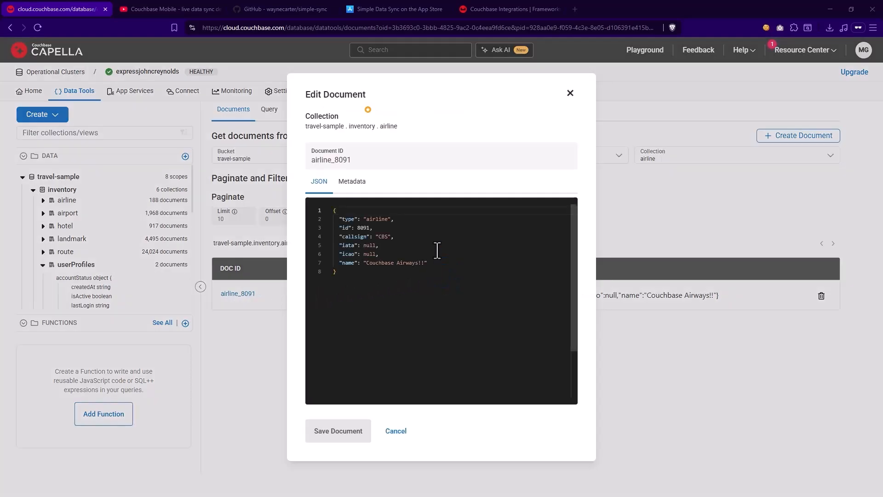
click(570, 95)
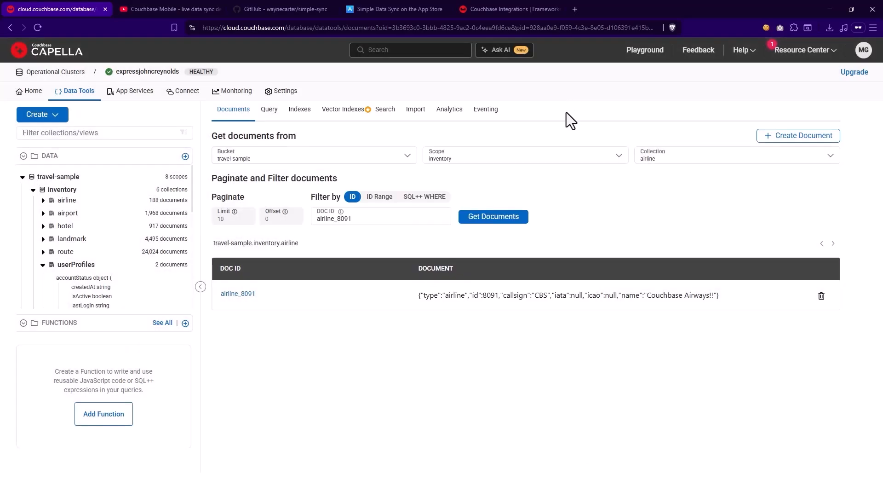
Step: Delete the airline_8091 document from the airline collection, confirming with "delete"
click(821, 297)
click(393, 278)
text(del)
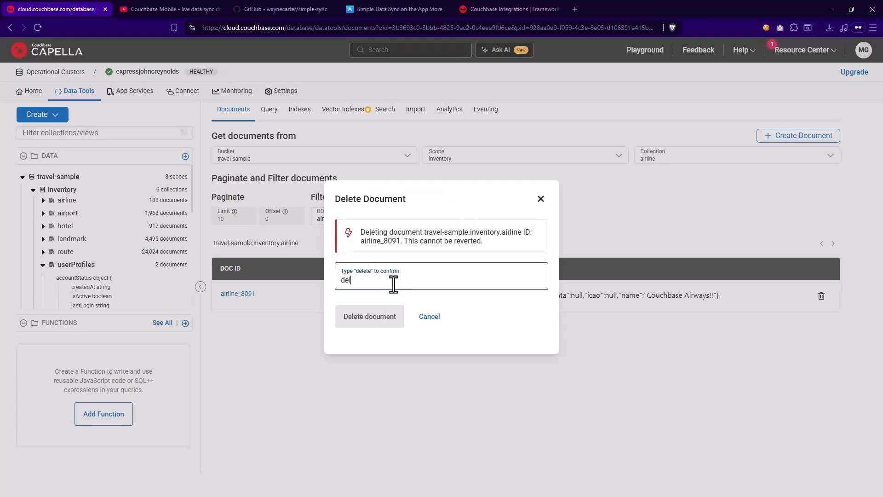
text(ete)
click(380, 322)
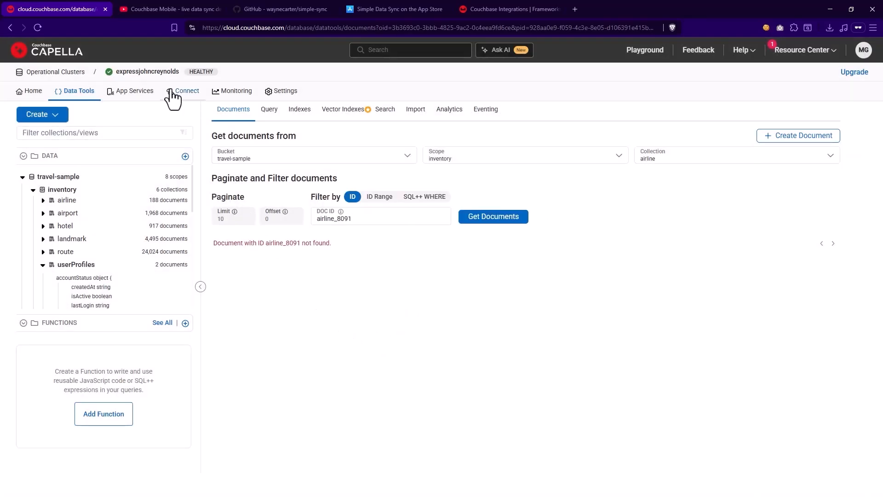
Step: Enable the Data API in the cluster's connection settings, confirming with "Yes"
click(186, 92)
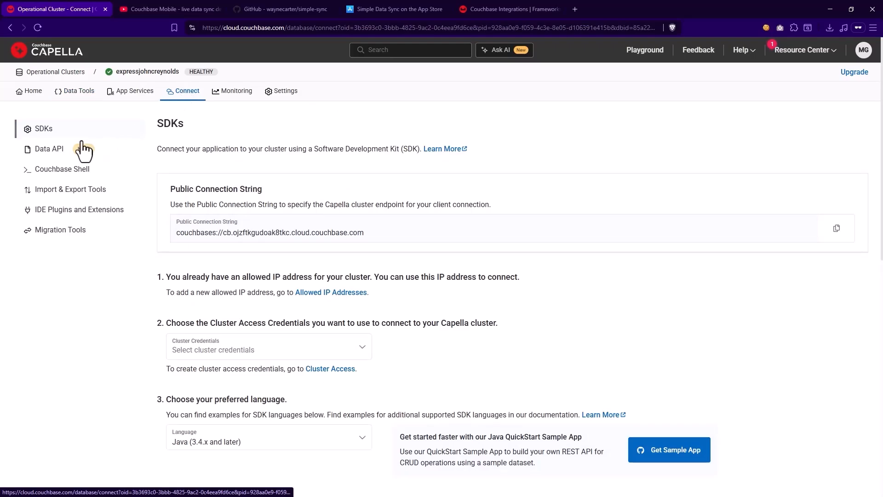
click(43, 153)
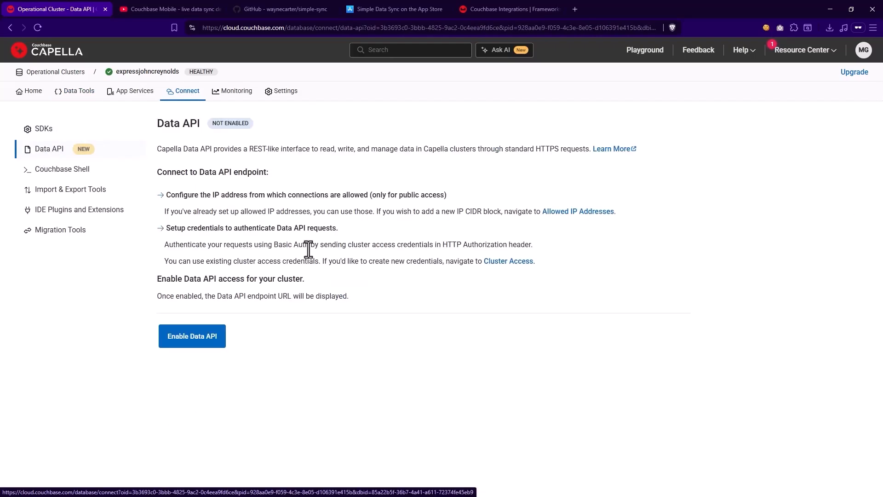
click(195, 341)
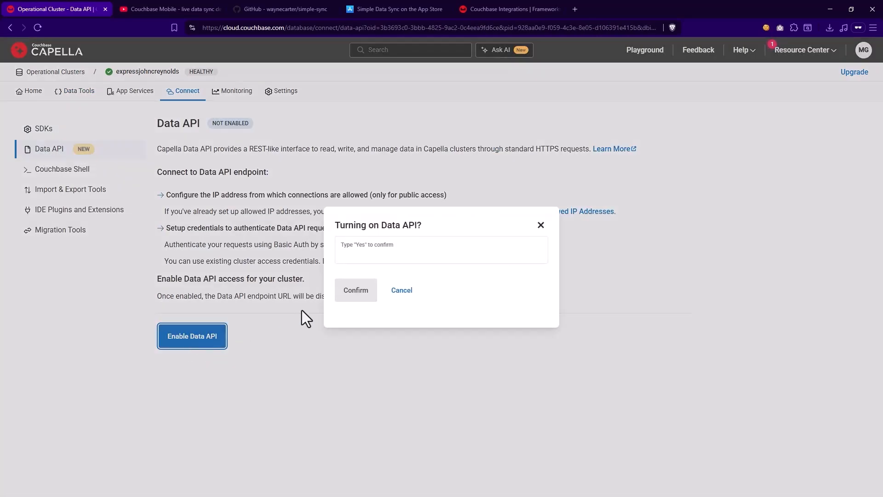
click(387, 255)
text(Yes)
click(363, 290)
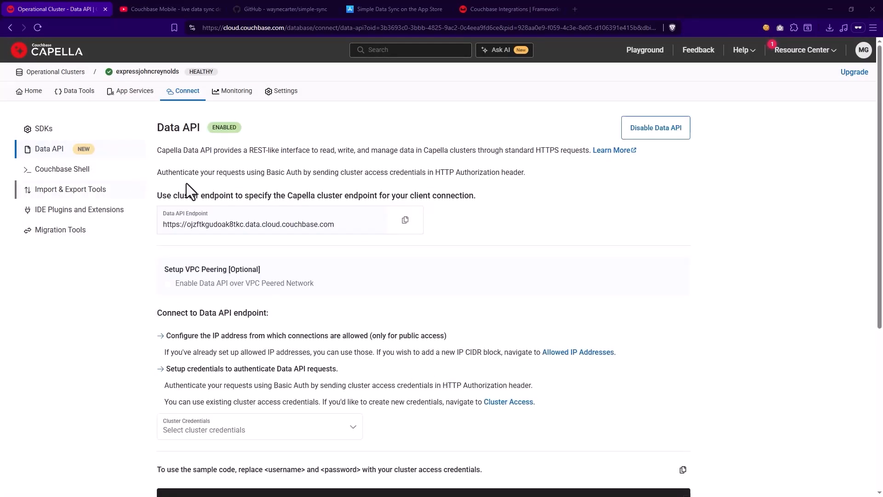
Step: Copy the Data API endpoint and choose the svc-demo cluster credentials for the sample curl request
scroll(186, 183, down, 2)
click(404, 128)
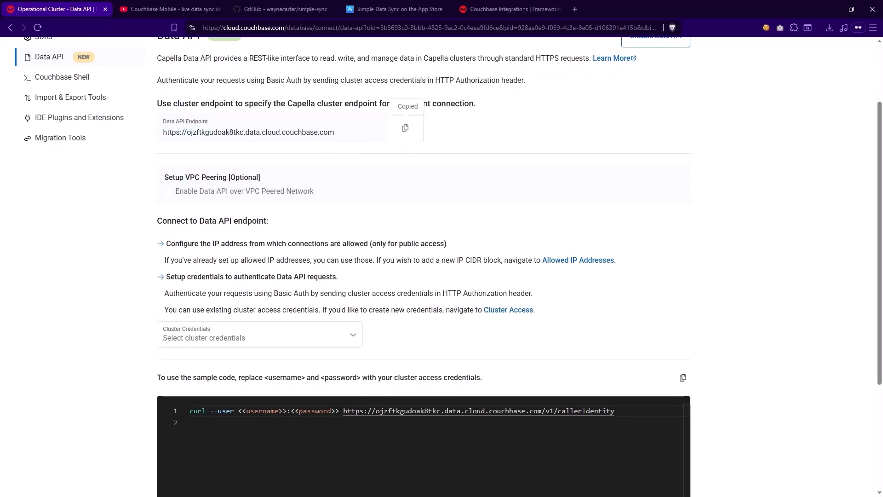
scroll(423, 267, up, 2)
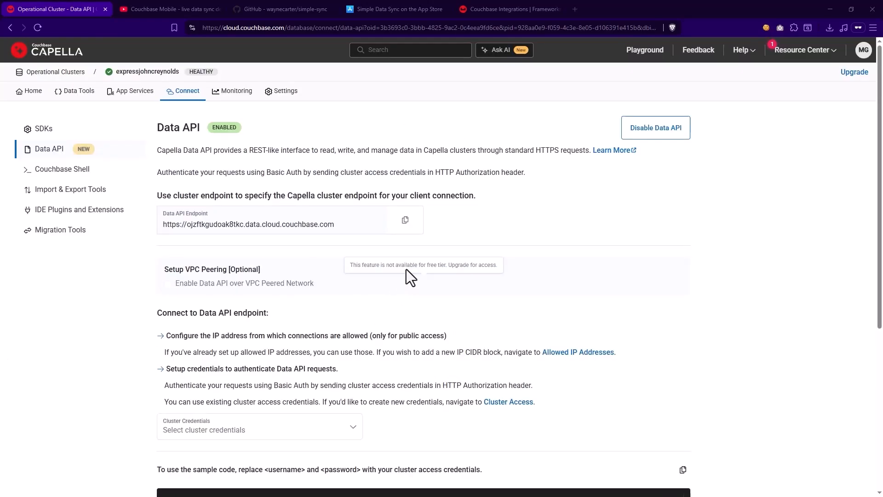
scroll(542, 294, down, 4)
click(359, 254)
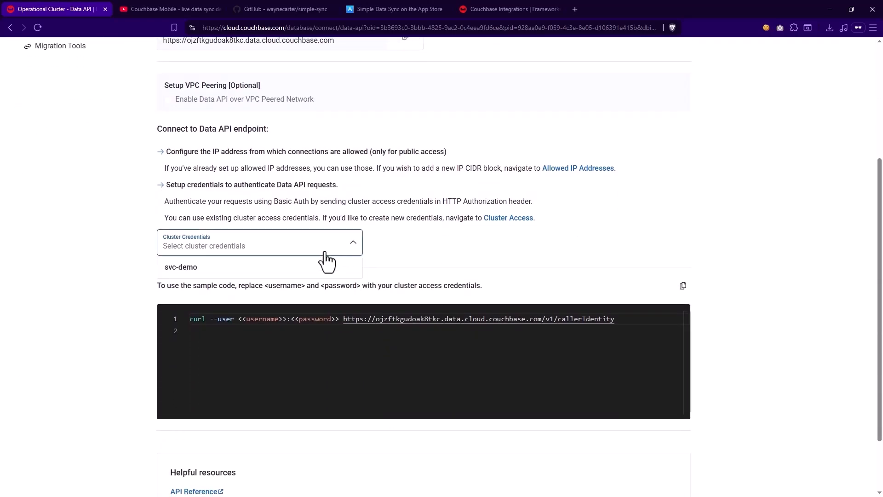
click(300, 263)
scroll(437, 238, down, 2)
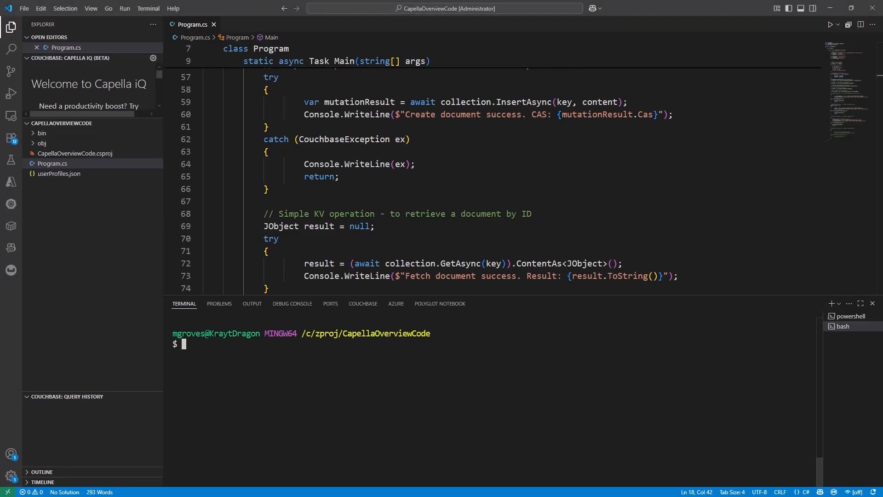
Step: Switch to Visual Studio Code, clear the bash terminal and run the copied command there
text(clear)
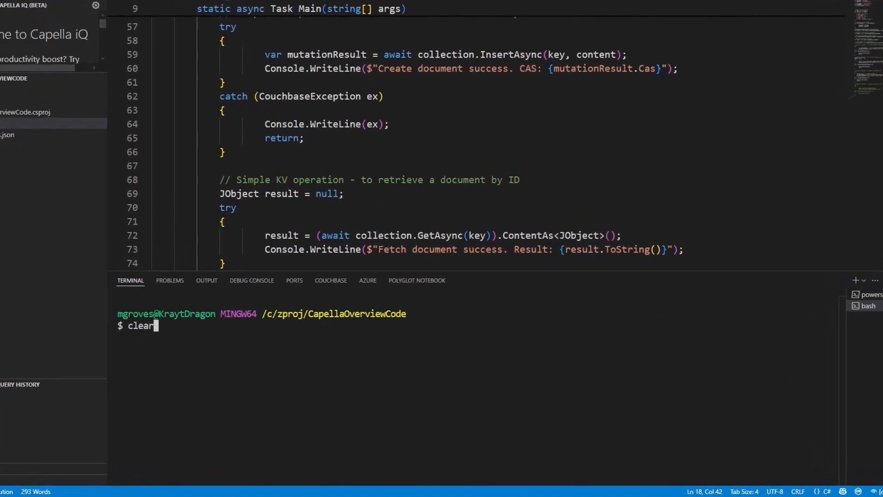
key(Return)
key(ctrl+v)
key(Return)
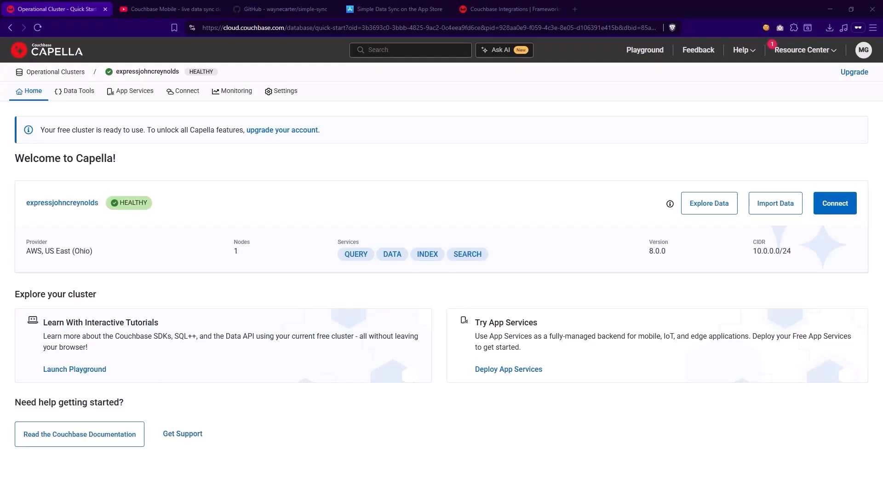
Step: Import the color-vector-sample dataset from the sample data and collapse the travel-sample bucket in the data tree
click(75, 92)
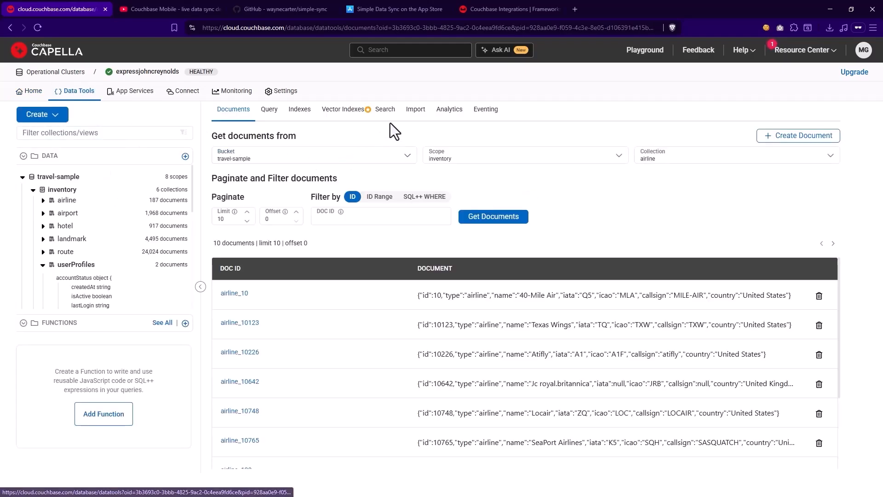
click(415, 110)
click(735, 169)
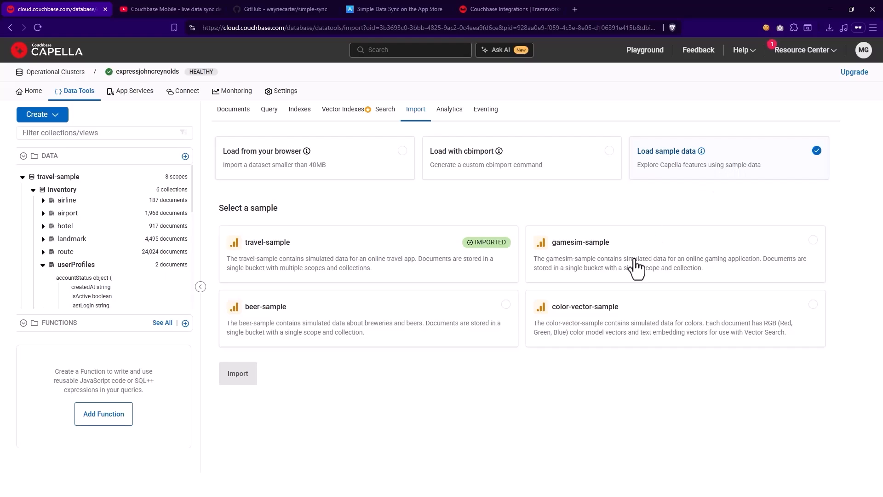
click(610, 332)
click(238, 375)
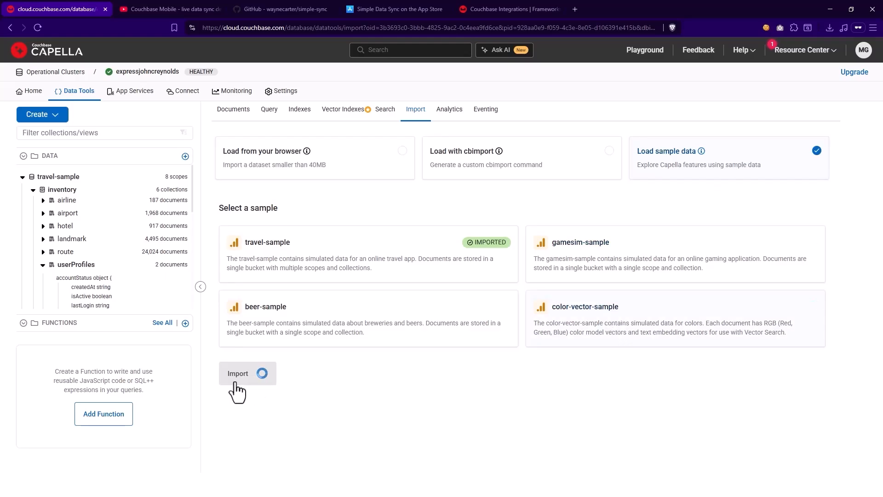
click(22, 177)
click(22, 230)
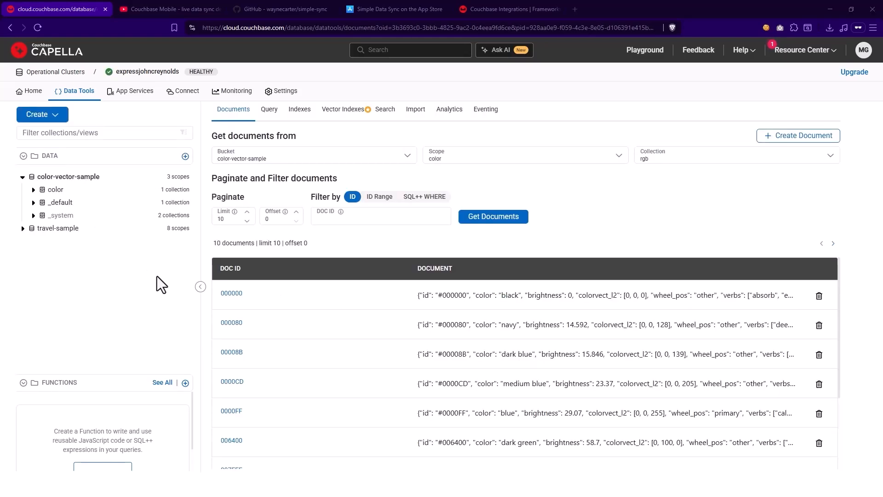
Step: Open document 000000 of the rgb collection and examine its colorvect_l2, embedding_vector_dot and description fields
click(230, 295)
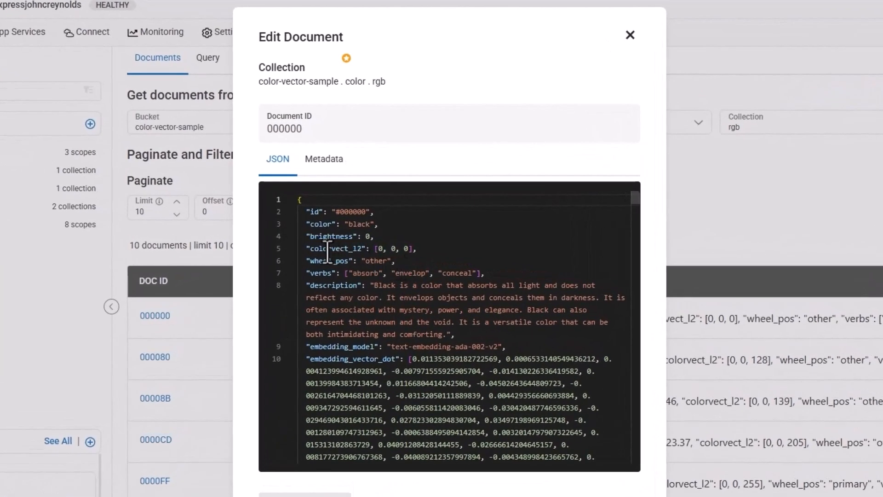
drag(342, 247, 438, 253)
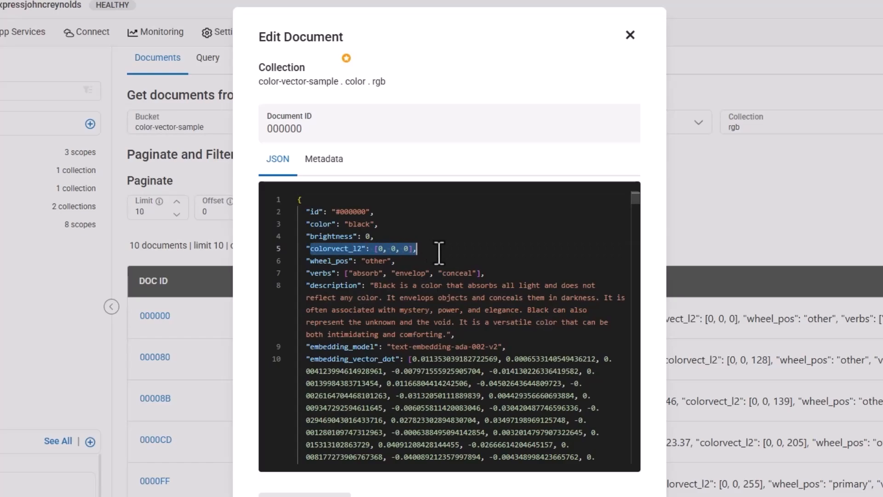
click(417, 297)
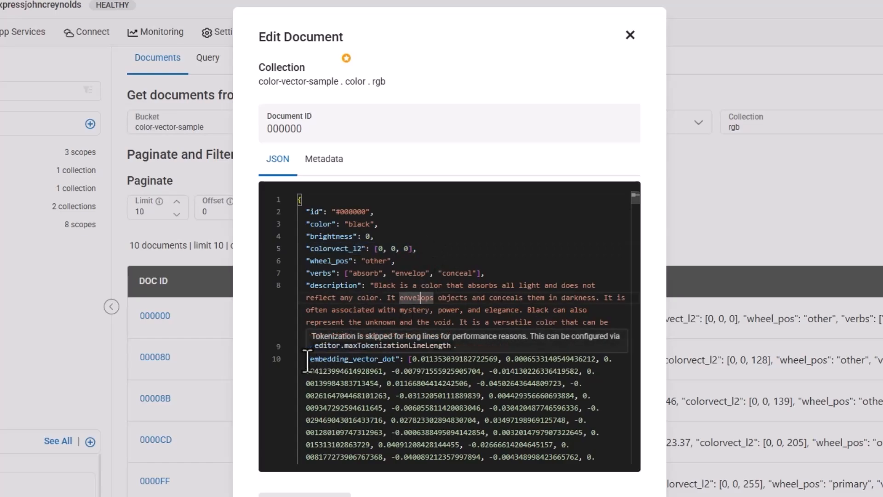
drag(308, 361, 535, 419)
drag(506, 335, 306, 285)
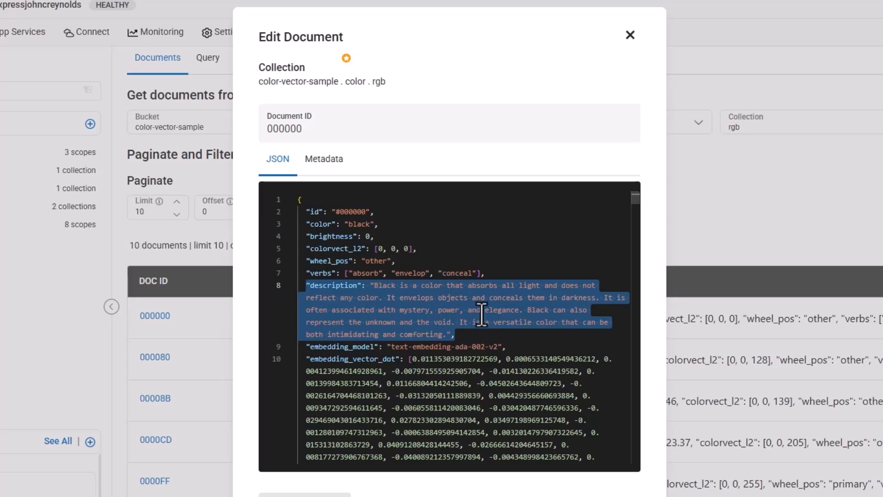
click(478, 311)
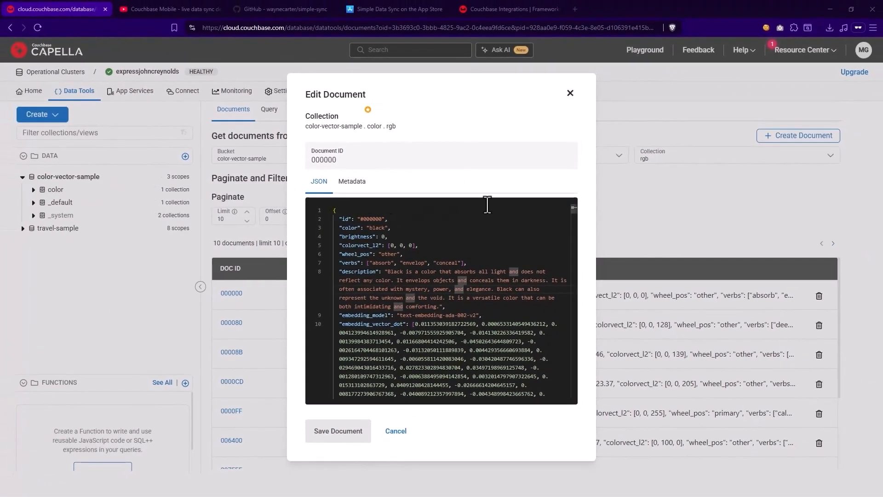
click(573, 90)
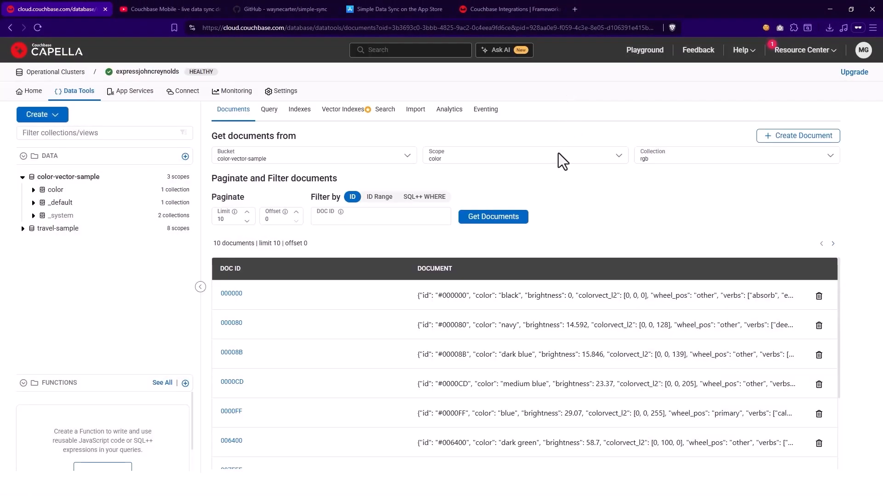
Step: Start a HyperScale vector index named ix_hsvi_demo on the rgb collection in the color scope of color-vector-sample
click(343, 110)
click(524, 267)
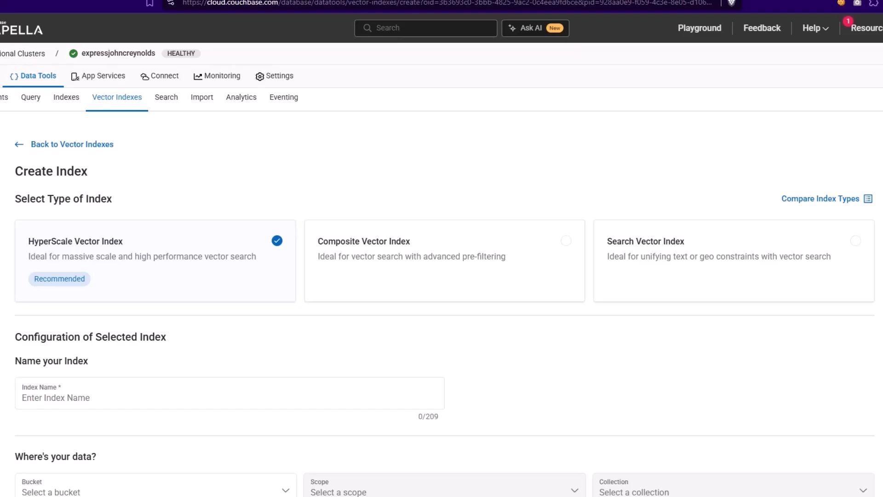
scroll(197, 266, down, 1)
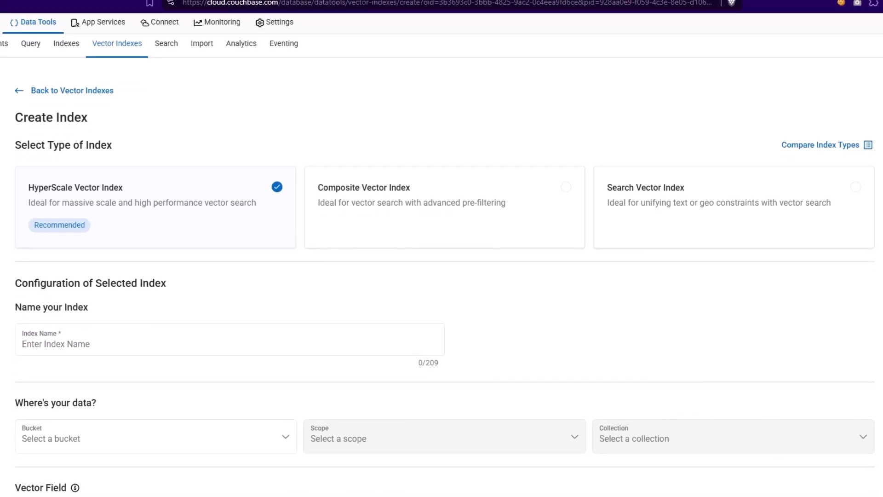
click(112, 345)
key(ctrl+v)
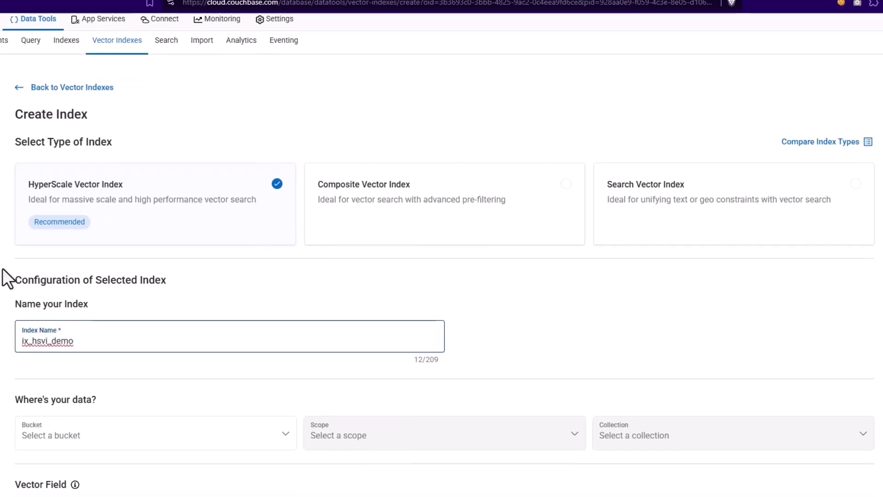
scroll(102, 306, down, 3)
click(123, 291)
click(109, 306)
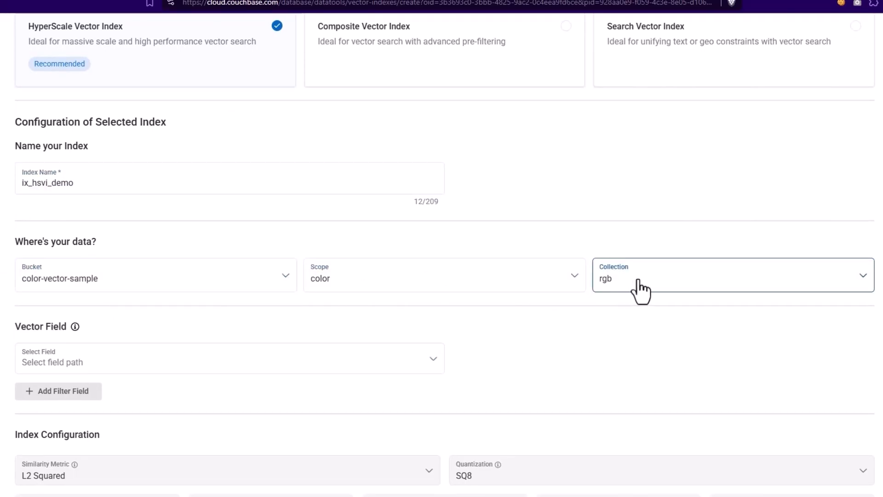
Step: Set the index's vector field to embedding_vector_dot and review the generated SQL definition before returning to the configuration
scroll(640, 289, down, 1)
click(420, 308)
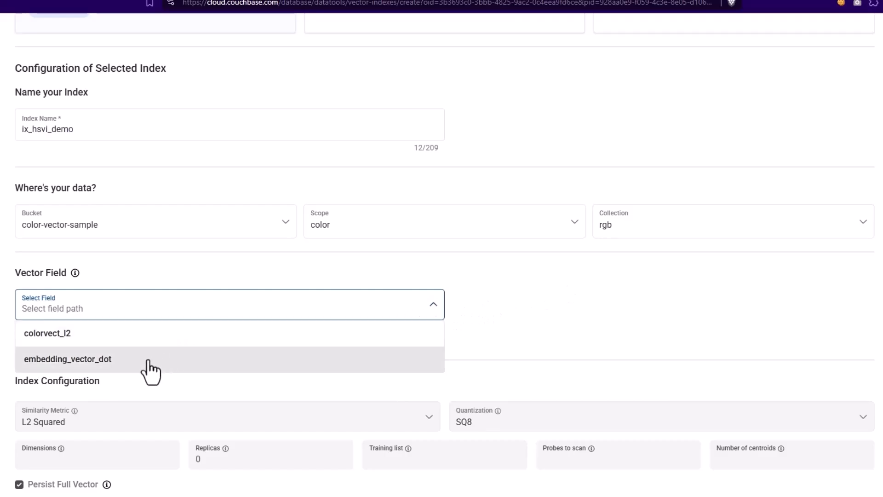
click(94, 359)
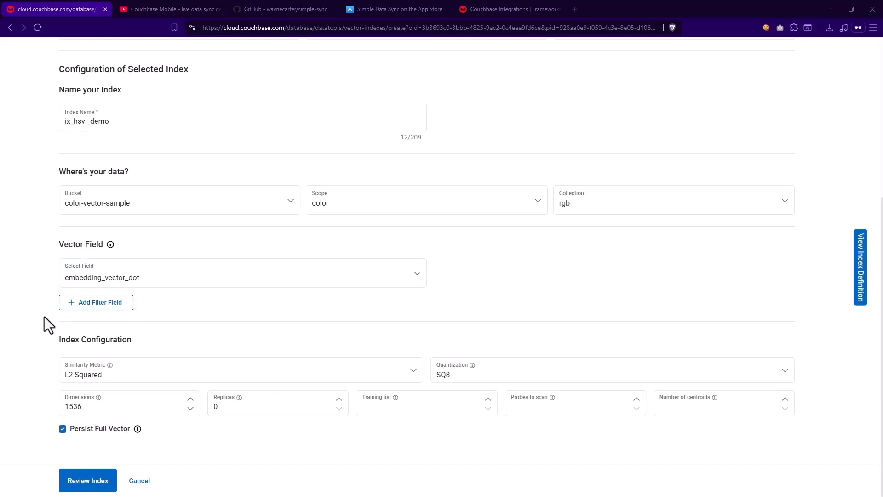
click(93, 481)
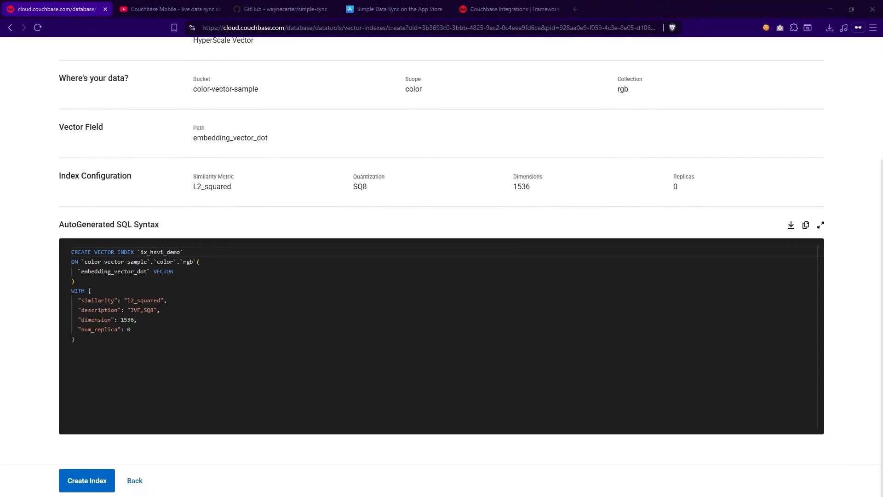
click(135, 481)
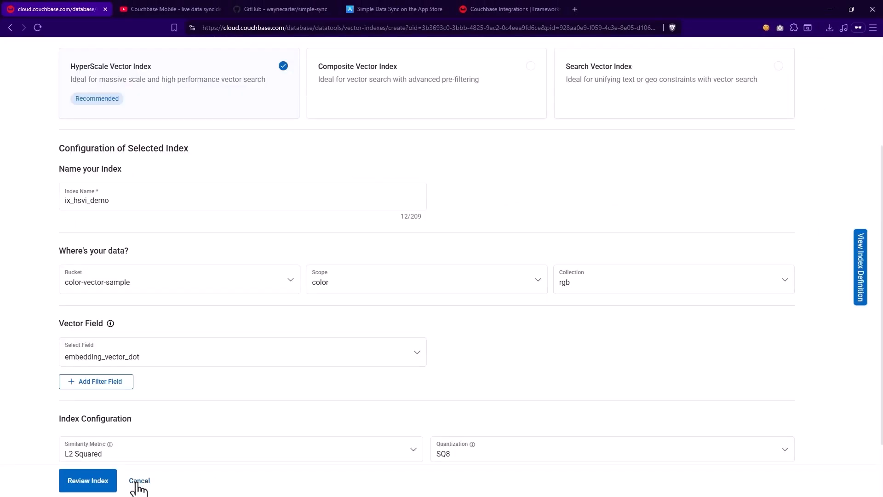
Step: Discard the vector index draft and set the query context to the color-vector-sample bucket with its color scope
click(137, 481)
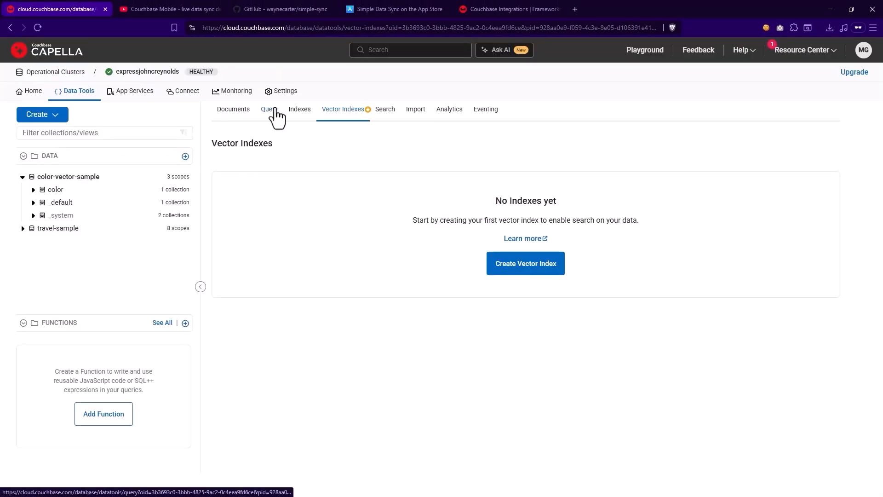
click(272, 114)
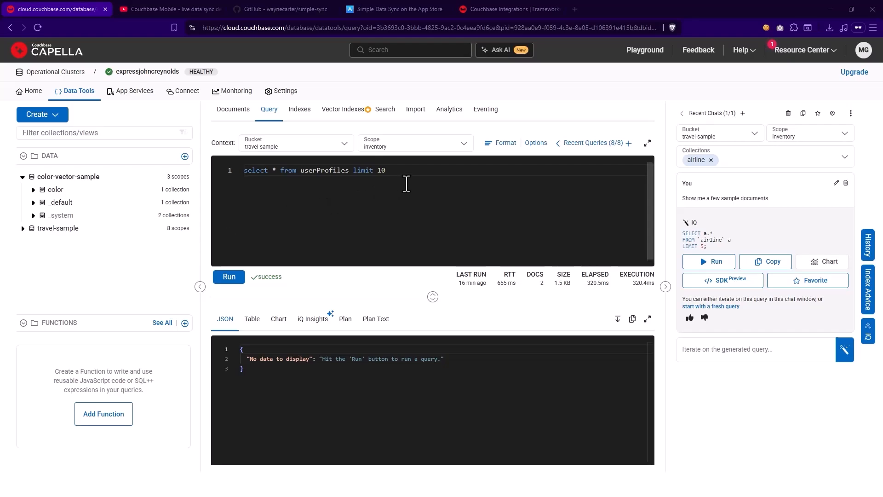
click(343, 143)
click(315, 183)
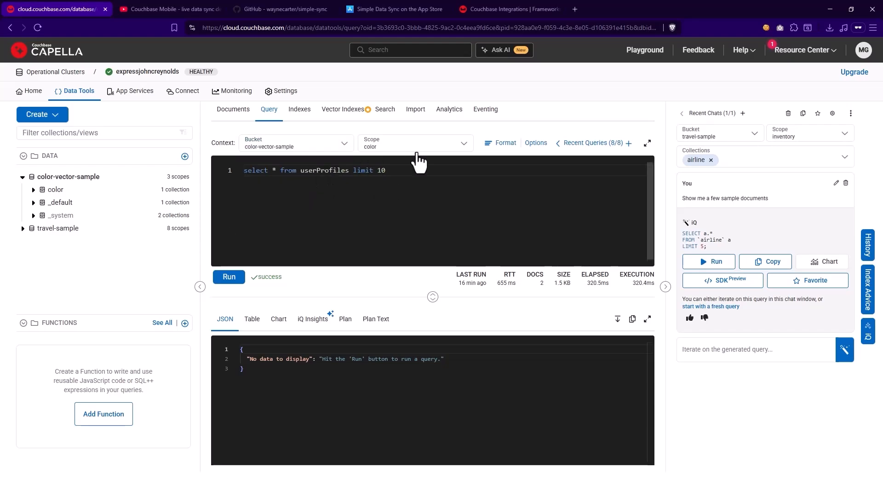
Step: Replace the existing query with a SELECT RAW statement fetching embedding_vector_dot from the rgb collection for key 87CEEB and execute it
click(380, 169)
key(ctrl+a)
text(SELECT RAW   d.embedding_vector_dot FROM `color-vector-sample`.`color`.`rgb` AS d USE KEYS "87CEEB")
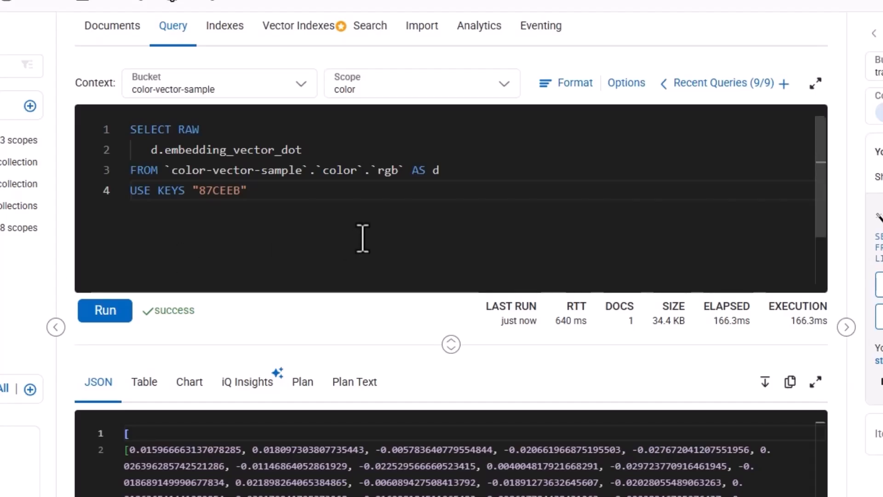
Step: Run a vector search on rgb ordered by APPROX_VECTOR_DISTANCE on embedding_vector_dot with l2 and LIMIT 3, and review the returned colors
key(ctrl+a)
key(ctrl+v)
click(108, 311)
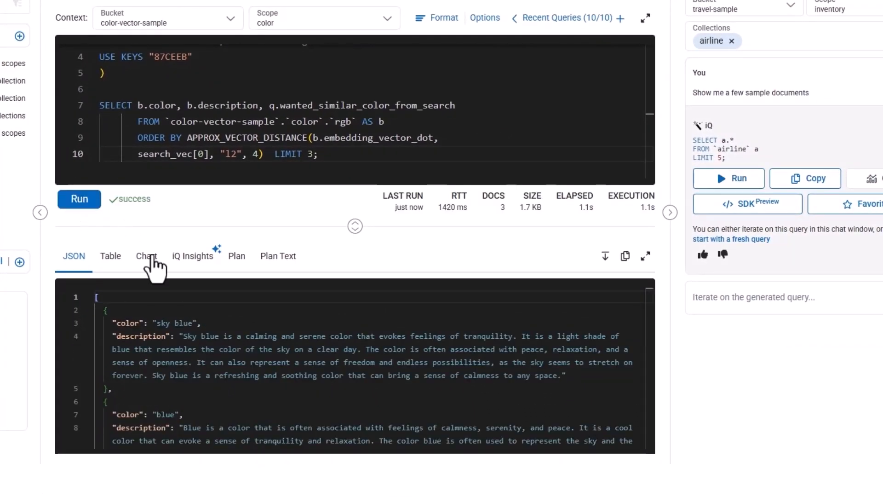
scroll(201, 352, down, 5)
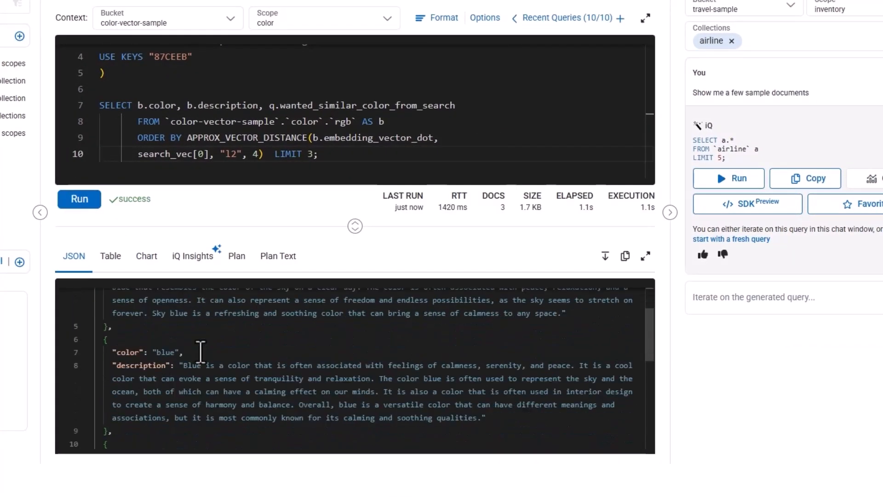
scroll(201, 352, up, 5)
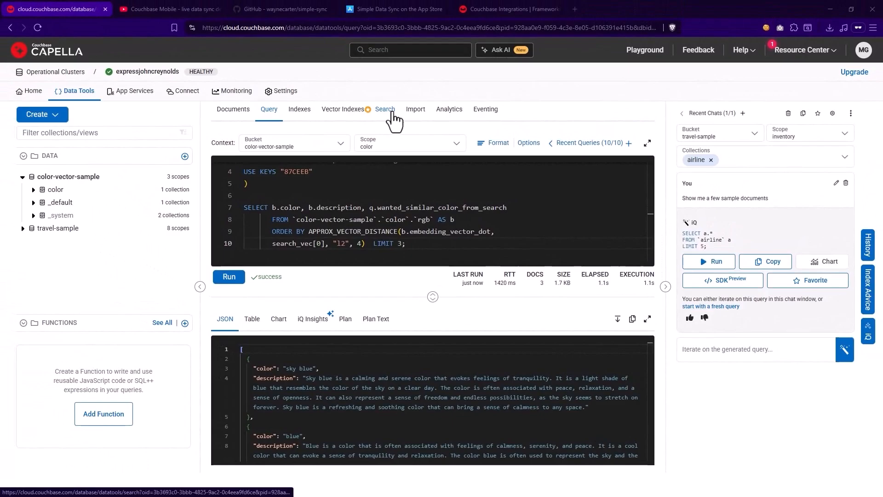
Step: Start a Search index named ix_search_demo on the hotel collection in the inventory scope of travel-sample
click(386, 110)
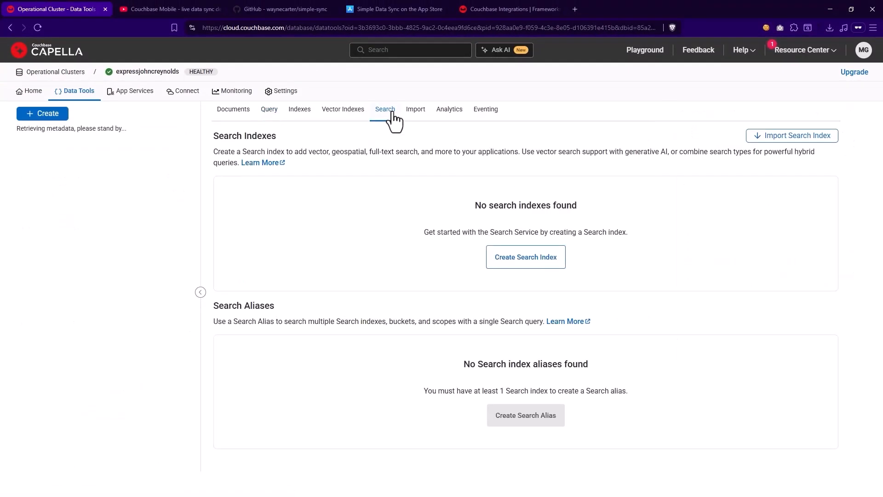
click(525, 258)
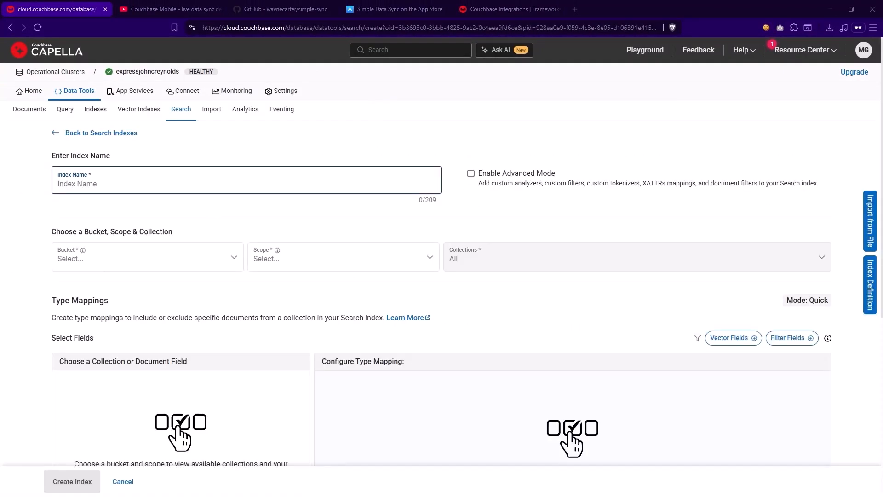
click(103, 183)
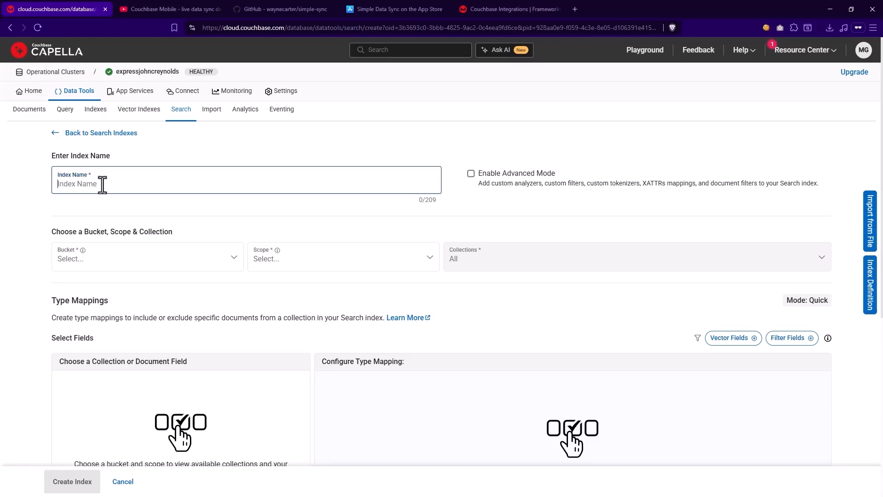
text(ix_search_demo)
click(74, 269)
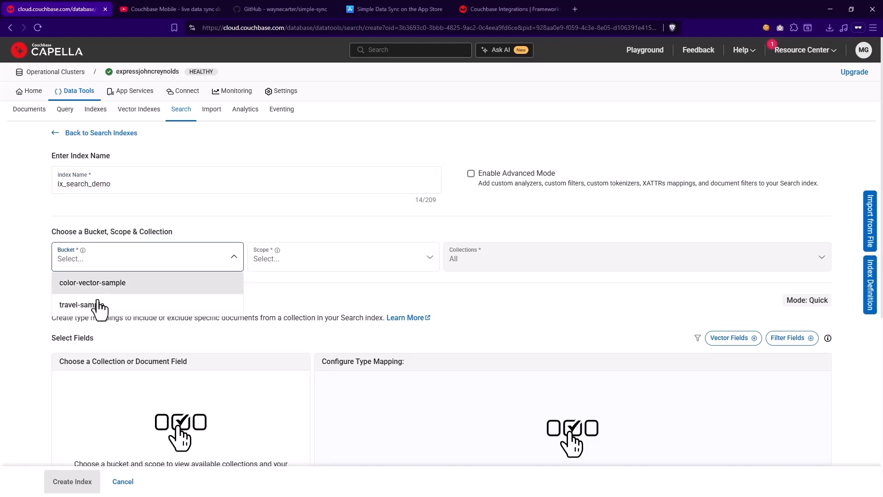
click(95, 304)
click(478, 265)
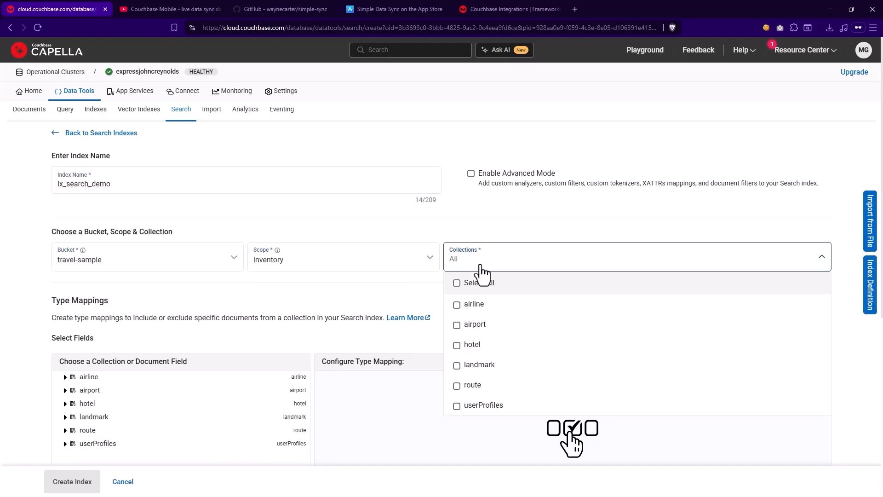
click(457, 346)
click(29, 292)
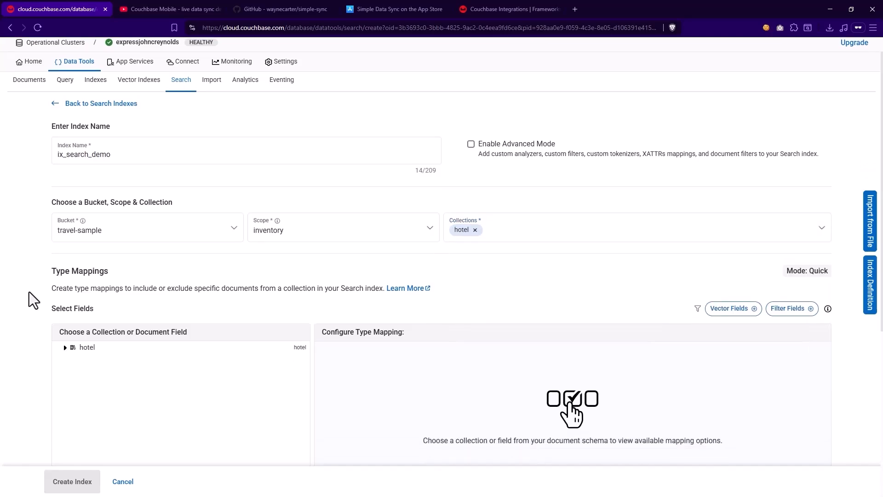
Step: Add a type mapping that indexes everything from the hotel collection to the Search index
scroll(29, 292, down, 3)
click(86, 240)
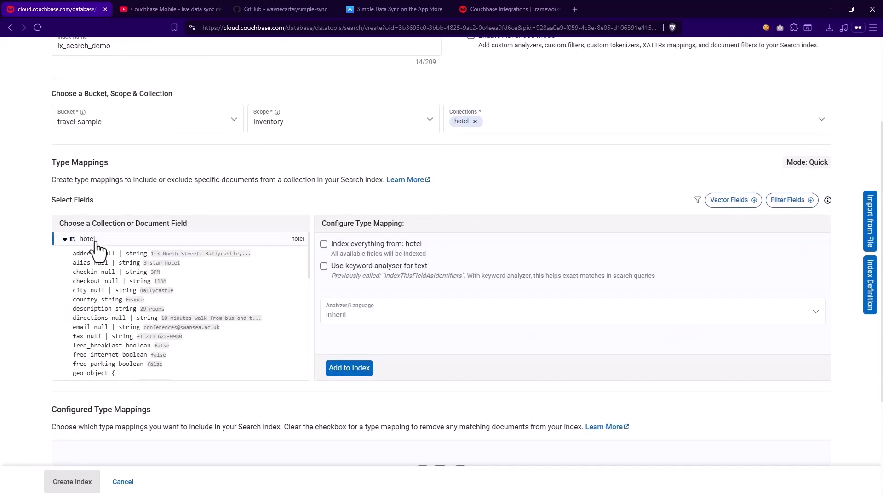
click(322, 245)
click(376, 296)
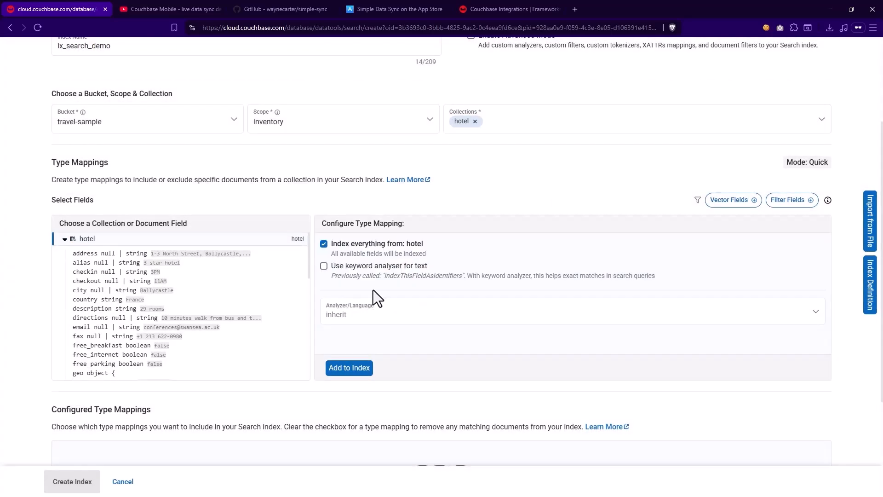
scroll(363, 289, down, 1)
click(349, 322)
scroll(356, 327, down, 1)
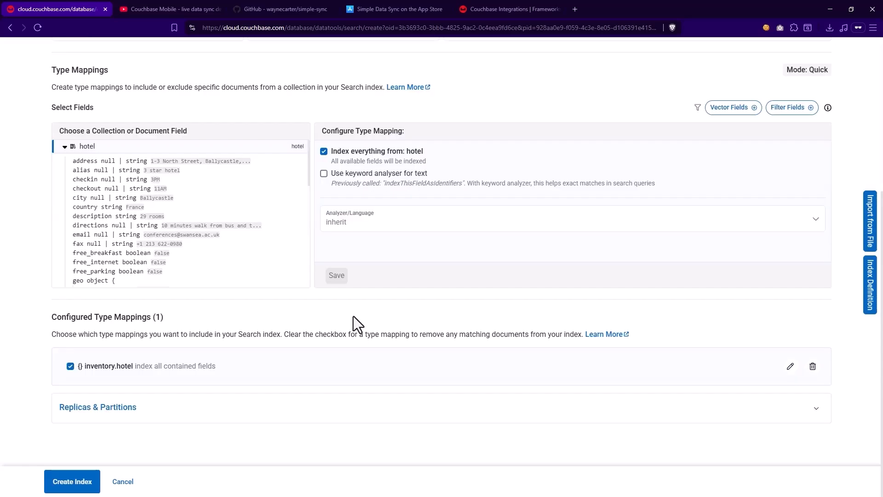
Step: Add a text mapping for the hotel description field that is included in search results, and review its remaining options
click(89, 216)
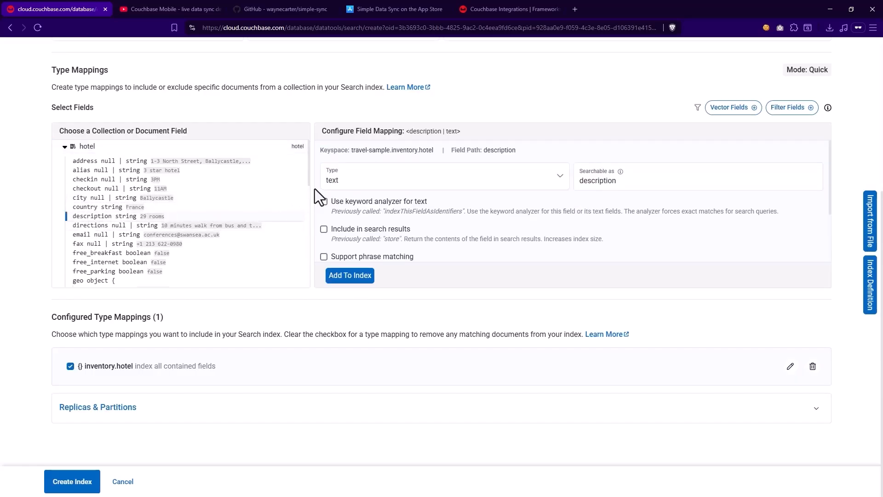
click(385, 186)
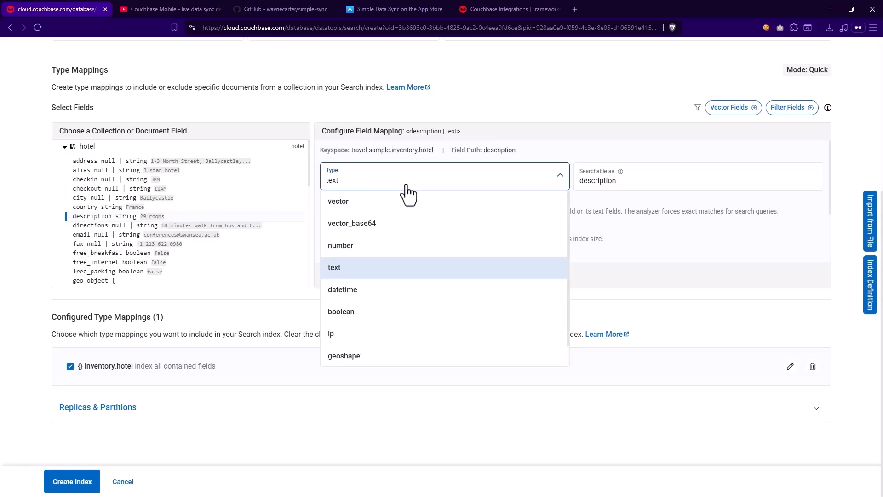
click(407, 186)
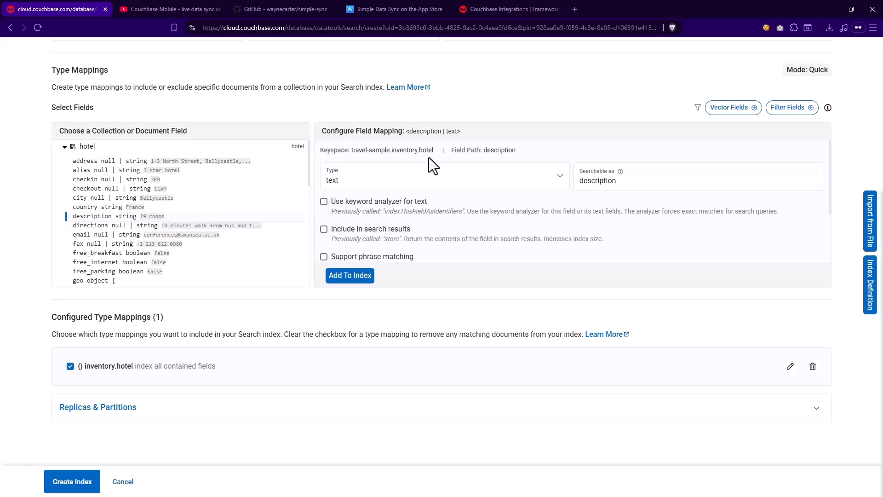
click(325, 229)
click(345, 276)
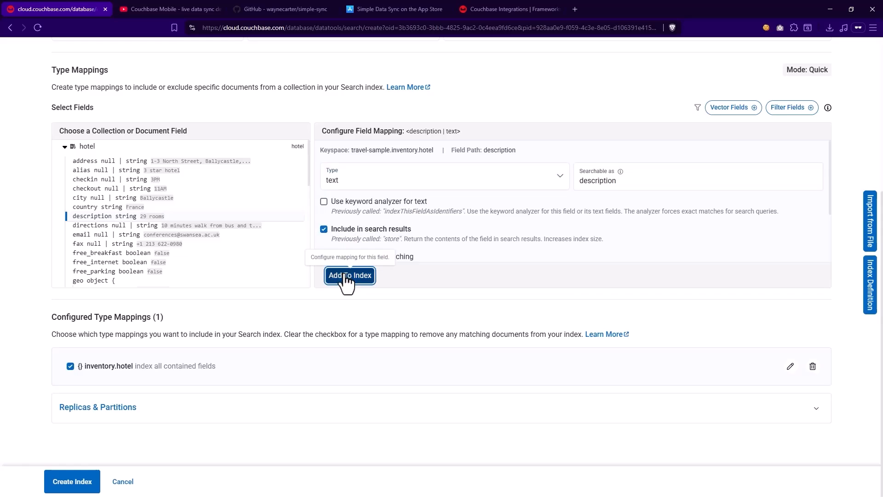
scroll(464, 251, down, 3)
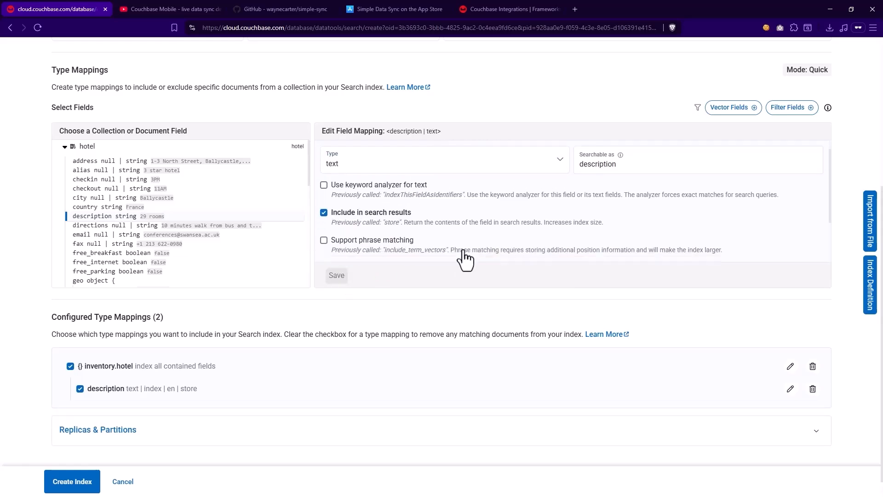
scroll(46, 393, down, 1)
scroll(42, 389, down, 1)
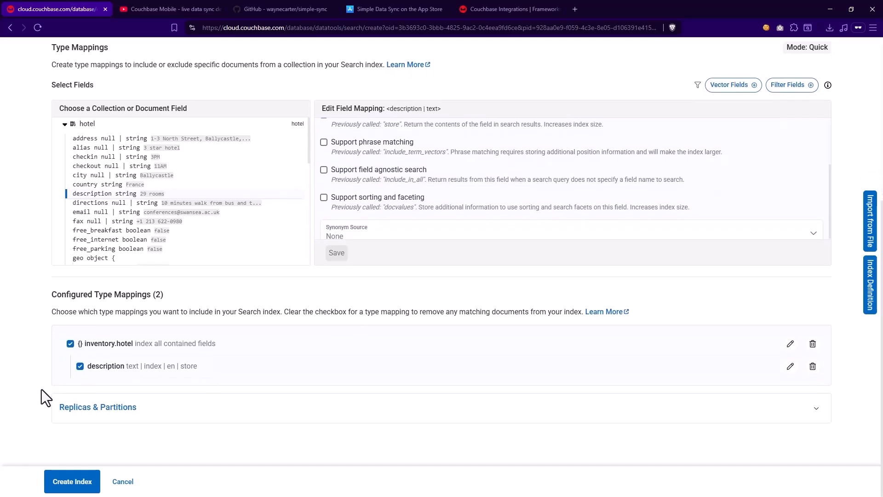
Step: Review the replica and partition settings of ix_search_demo and create the index
click(157, 417)
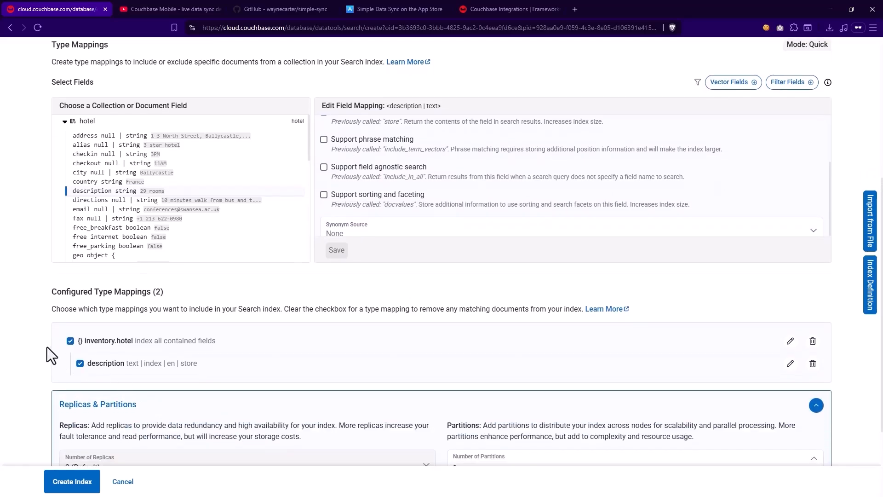
scroll(46, 347, down, 3)
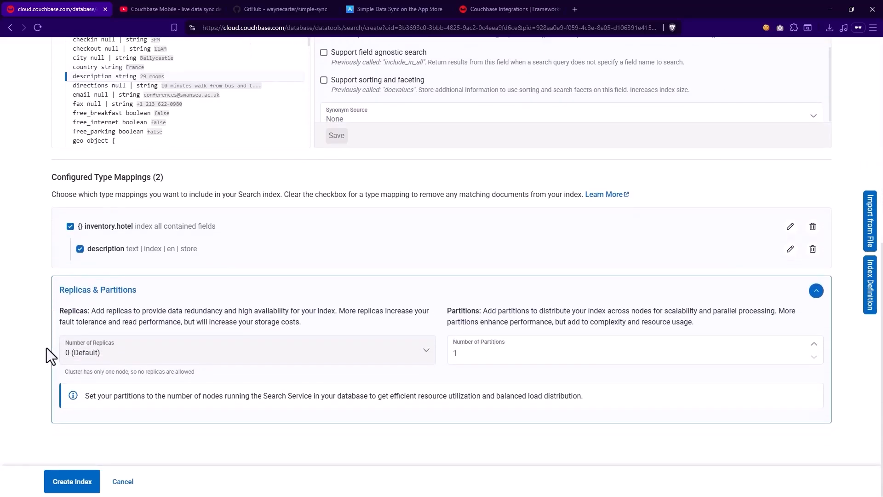
click(73, 482)
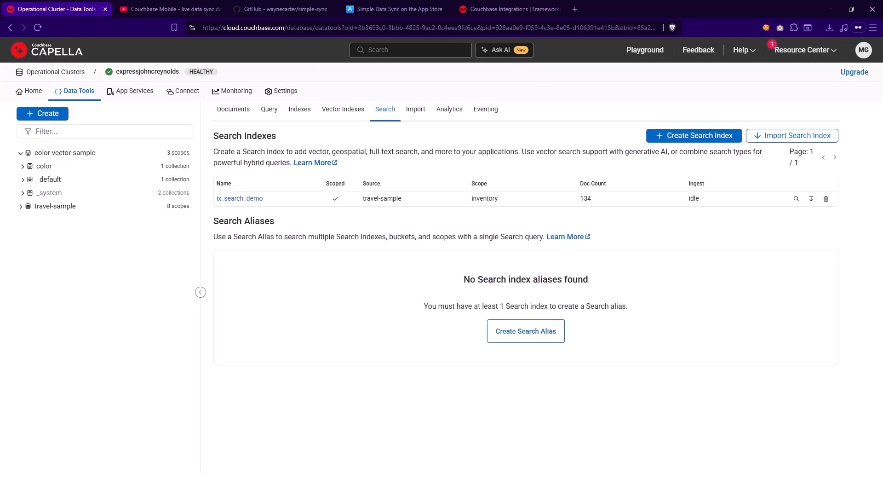
Step: Search the ix_search_demo index for "garden"
click(795, 198)
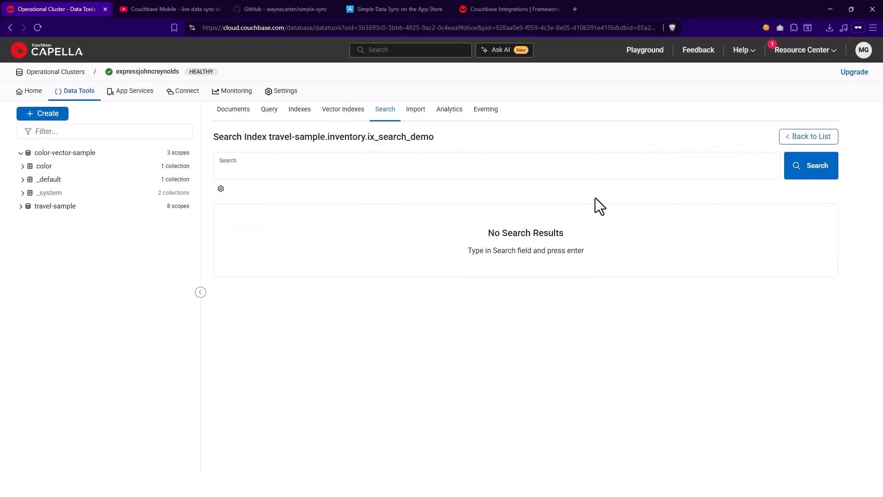
click(391, 169)
text(garden)
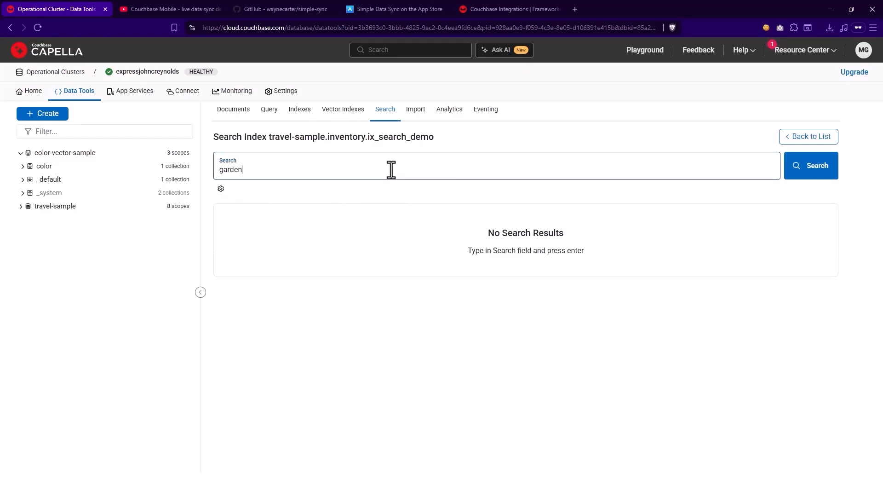
click(815, 171)
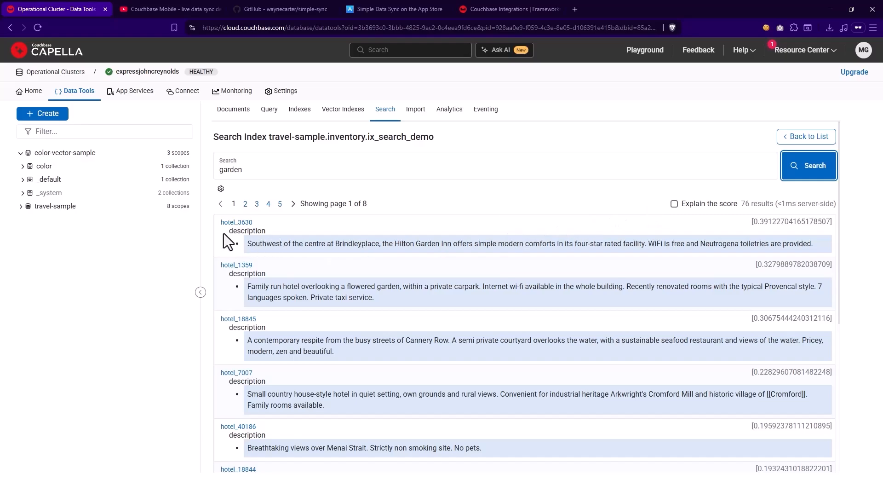
Step: Inspect the hotel_3630 document from the results, find the search term in its description, and close the document
click(236, 222)
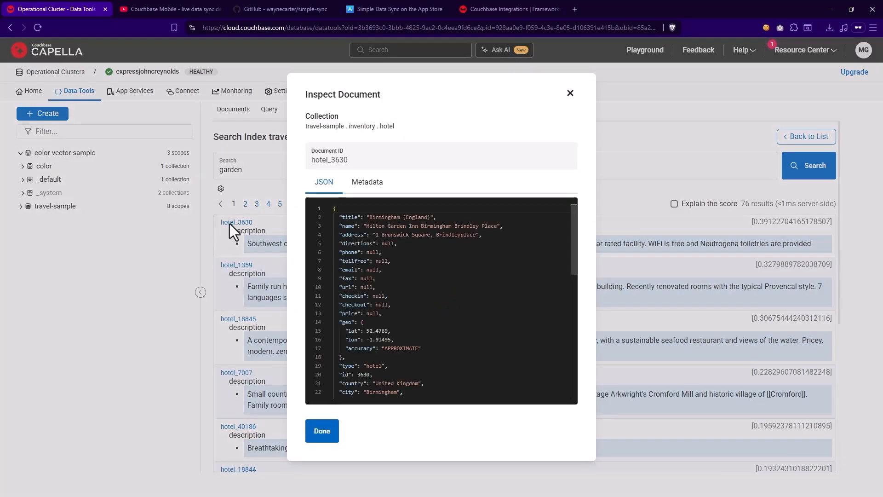
scroll(393, 283, down, 3)
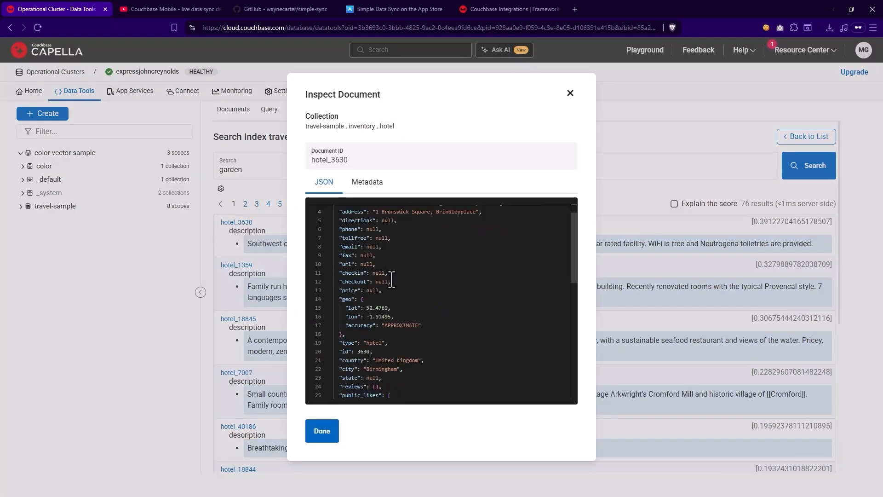
scroll(393, 284, down, 2)
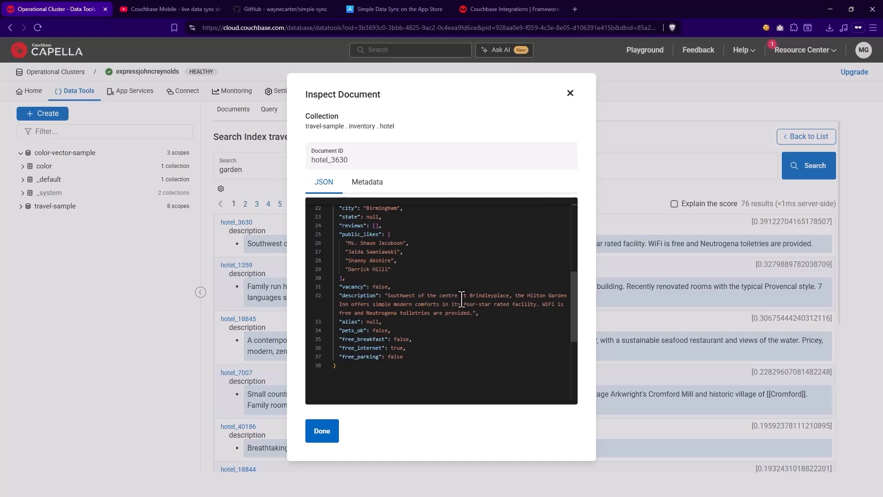
double_click(550, 295)
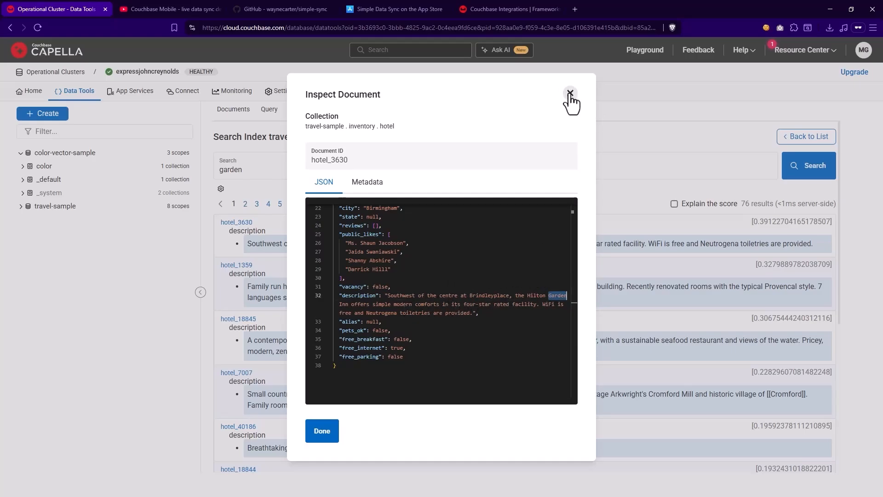
click(570, 93)
Step: Inspect the hotel_1359 document from the results down to its description field
click(236, 265)
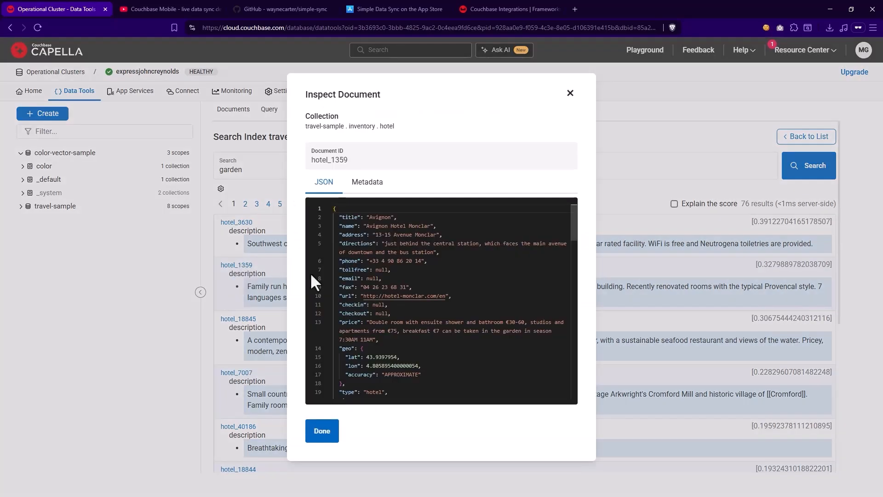
scroll(427, 290, down, 8)
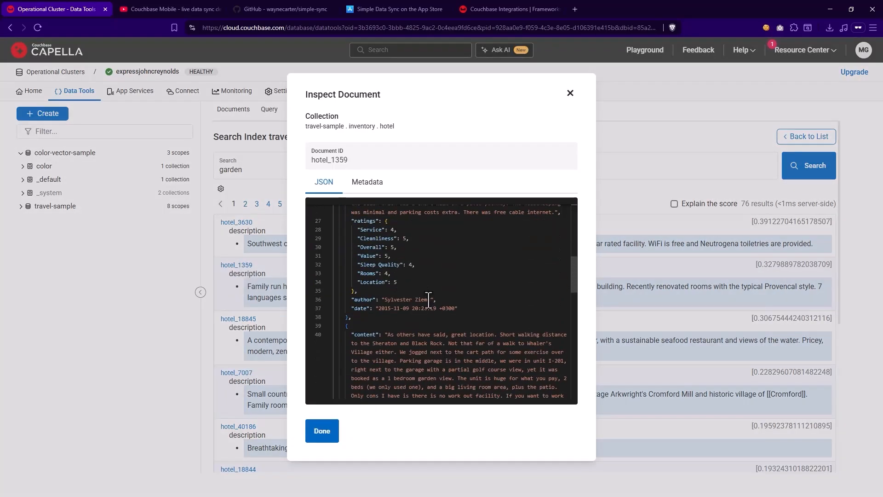
scroll(429, 301, down, 10)
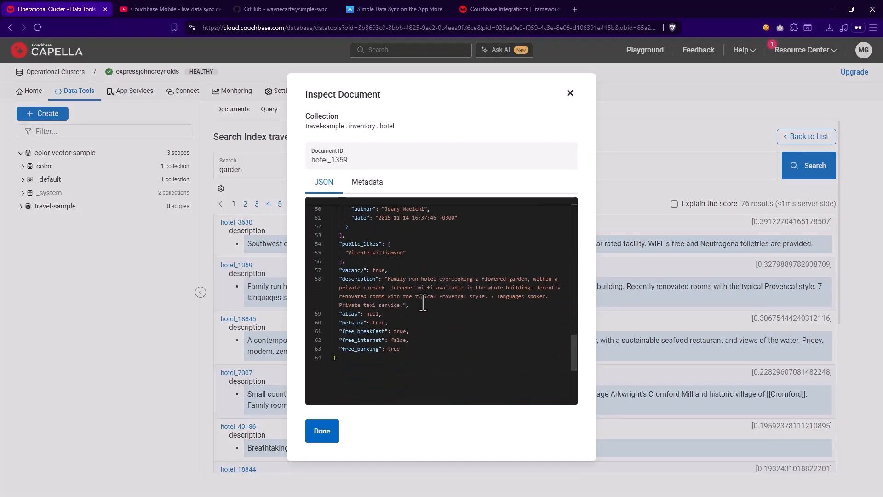
Step: Highlight the search term "garden" in the hotel_1359 description and close the document
double_click(513, 279)
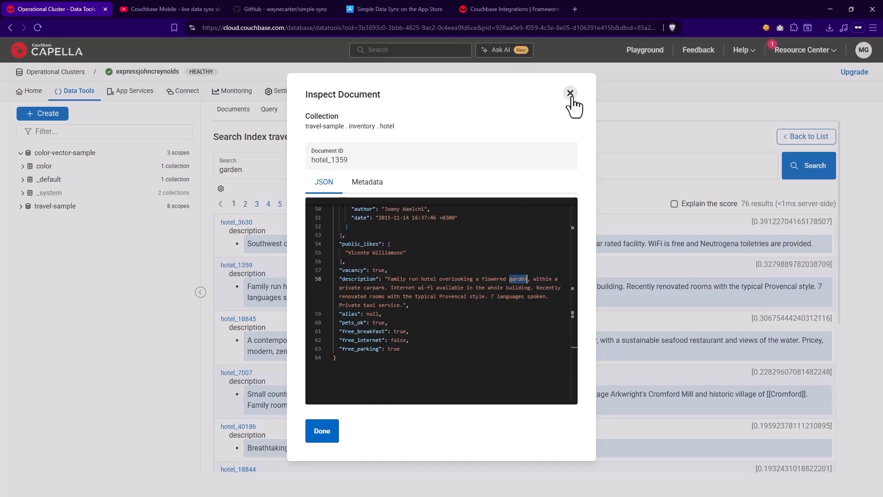
click(570, 93)
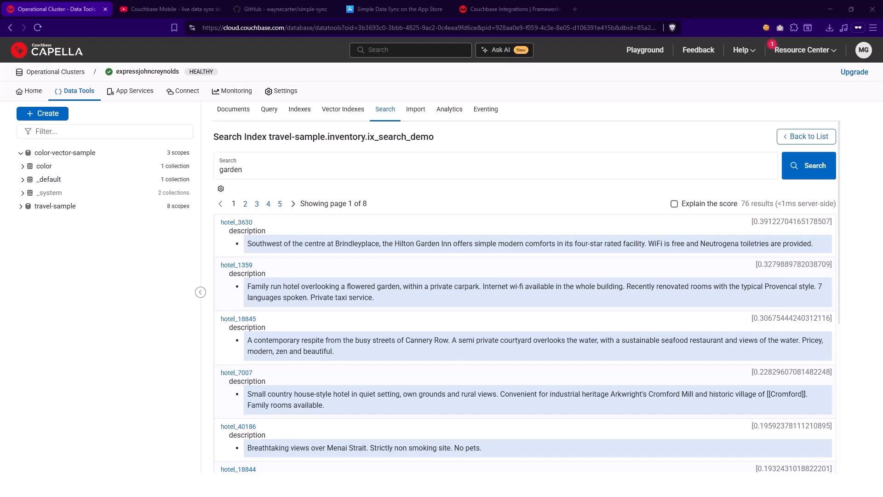
Step: Go from the cluster home to the App Services guided setup and start creating an App Service
click(28, 94)
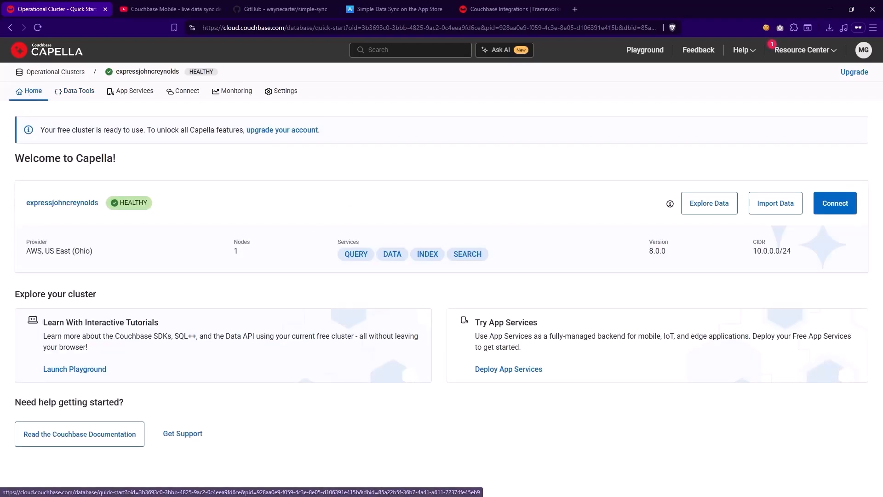
click(517, 371)
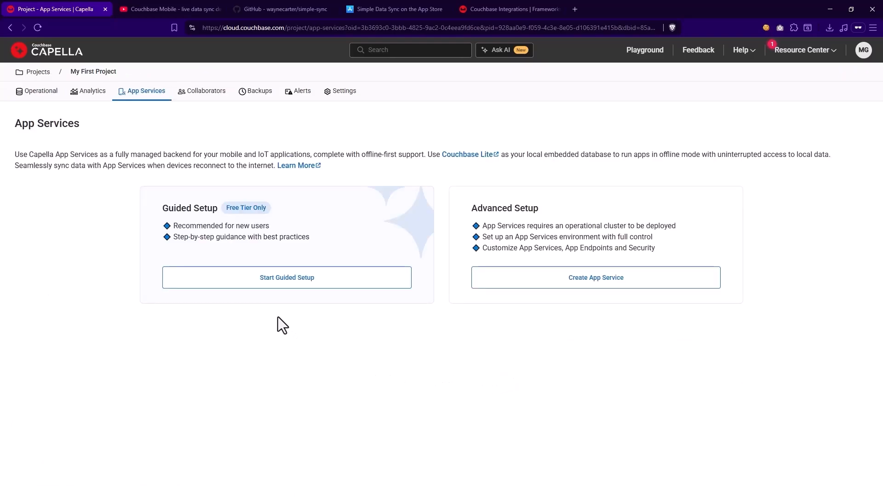
click(245, 281)
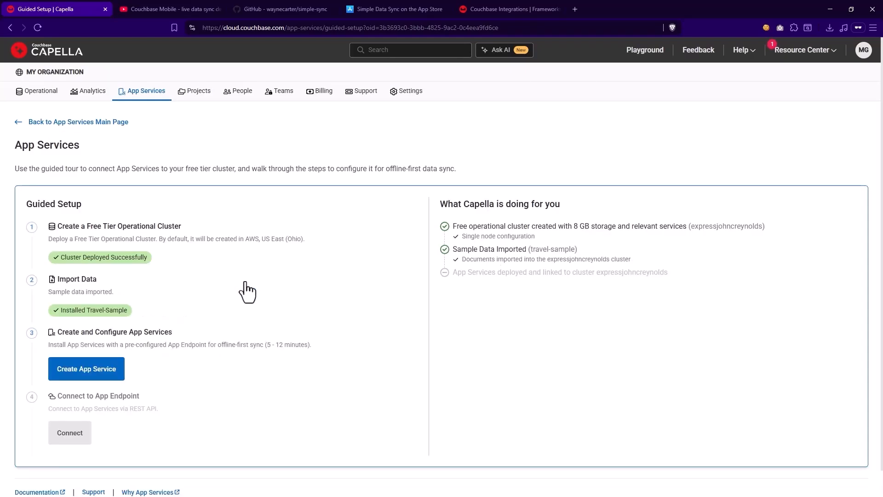
scroll(122, 322, down, 1)
click(103, 345)
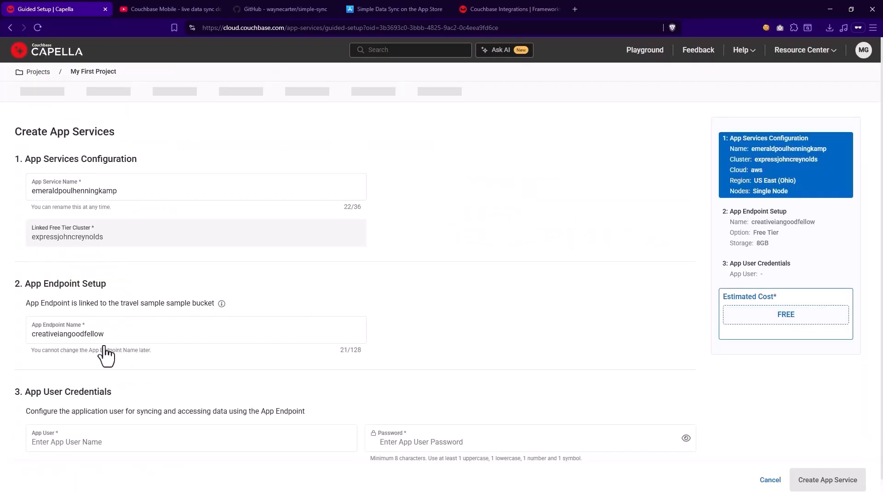
Step: Enter svc-mobile as the app user with its password and create the App Service linked to the free cluster
scroll(249, 272, down, 1)
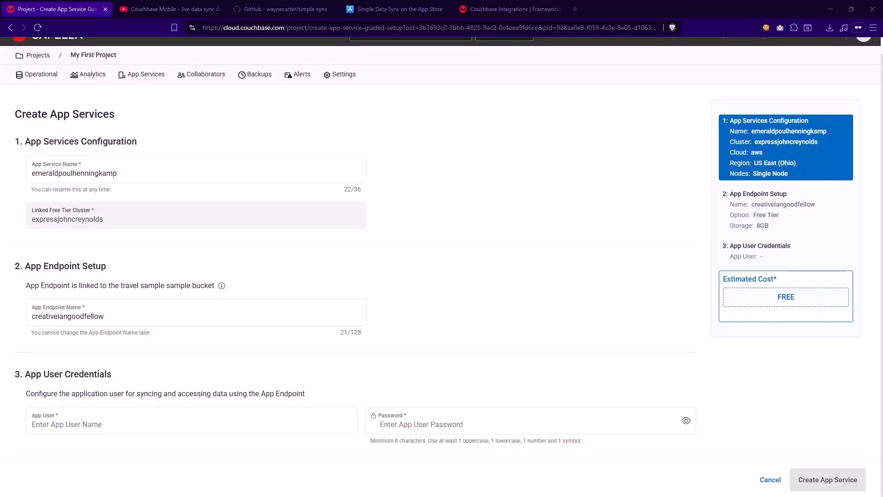
click(146, 423)
text(svc-mobile)
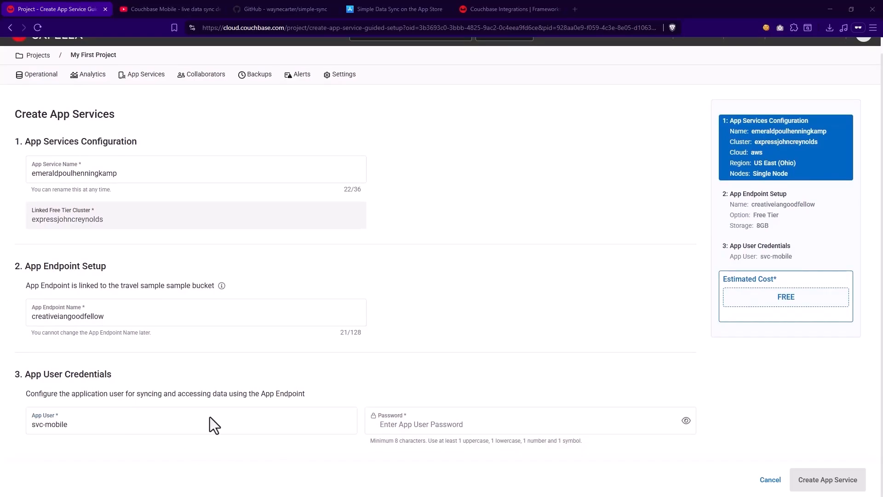
click(433, 422)
key(ctrl+v)
click(821, 480)
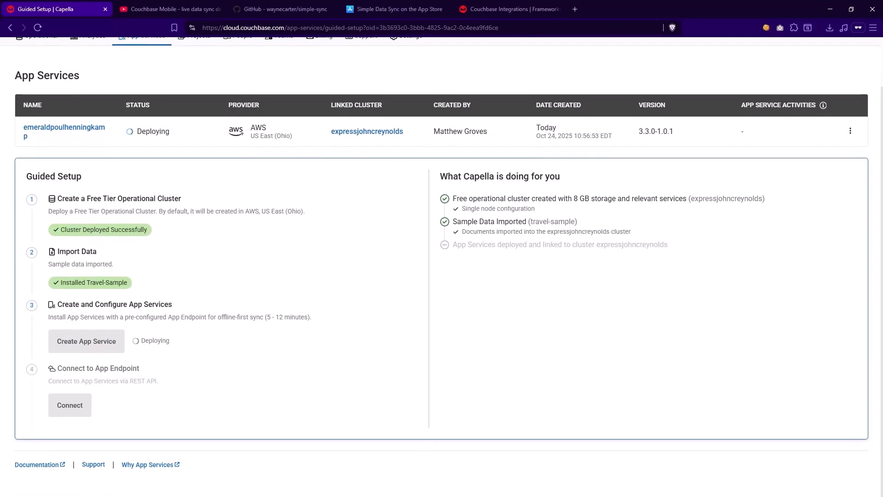
Step: Open the app endpoint's public REST API test and enter the svc-mobile user name and its password
scroll(230, 405, up, 2)
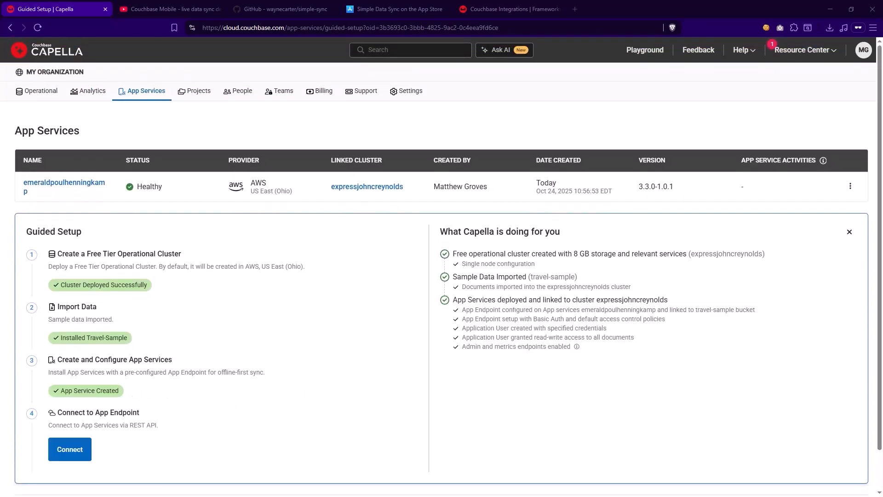
click(71, 449)
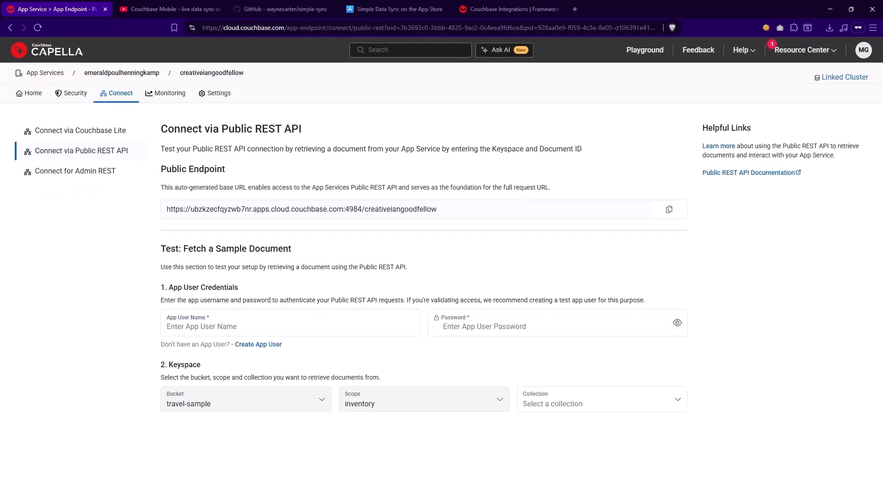
click(223, 325)
text(svc-mobile)
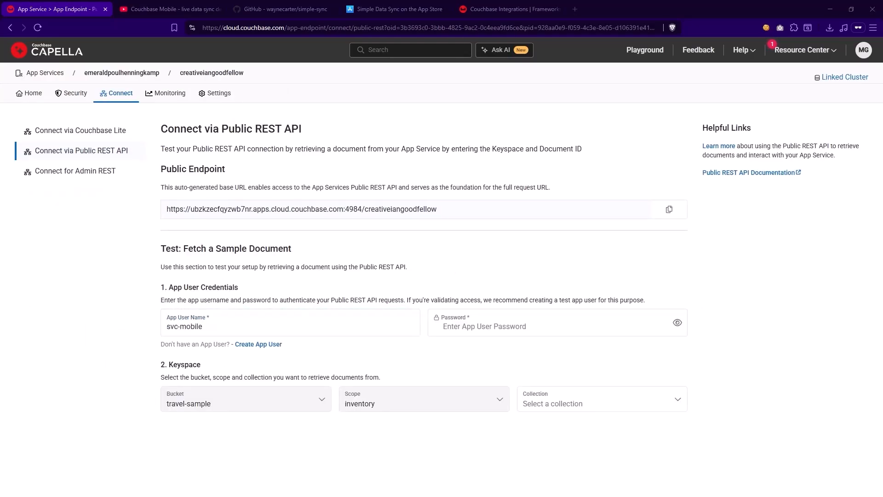
click(487, 326)
key(ctrl+v)
Step: Select the airline collection, run the test request for document airline_10, and expand the full response
click(581, 403)
click(568, 286)
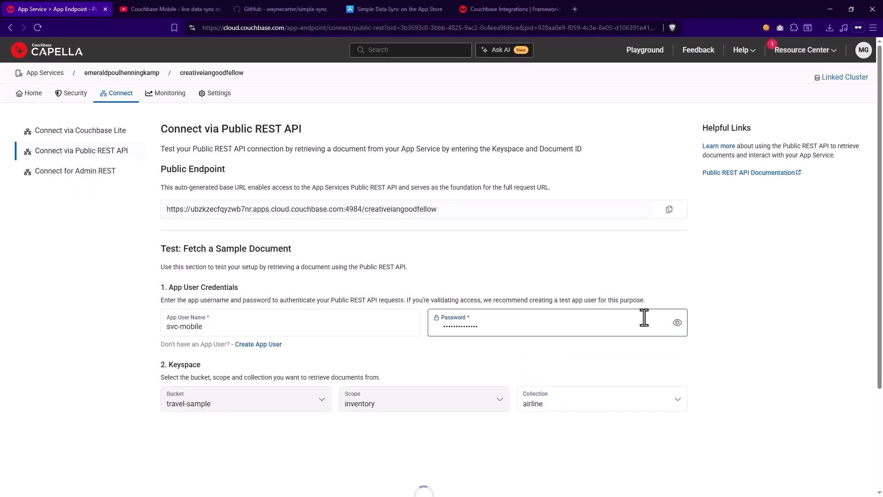
scroll(643, 318, down, 3)
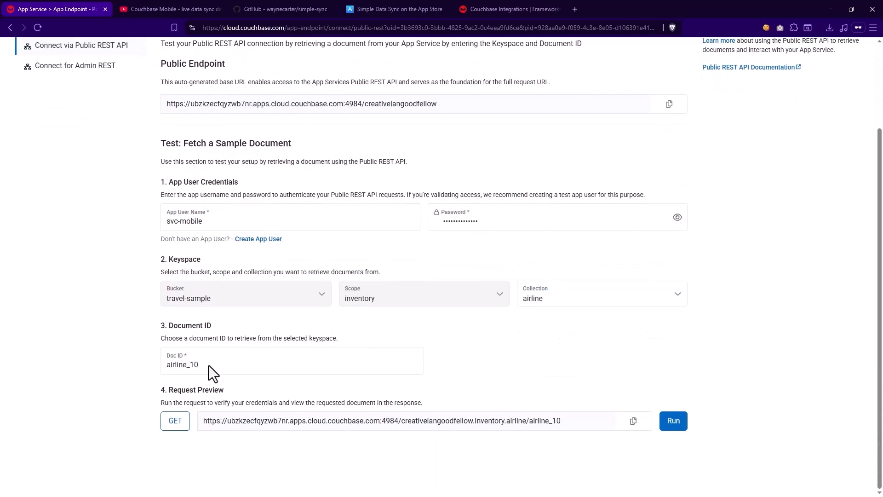
click(674, 422)
scroll(714, 354, down, 1)
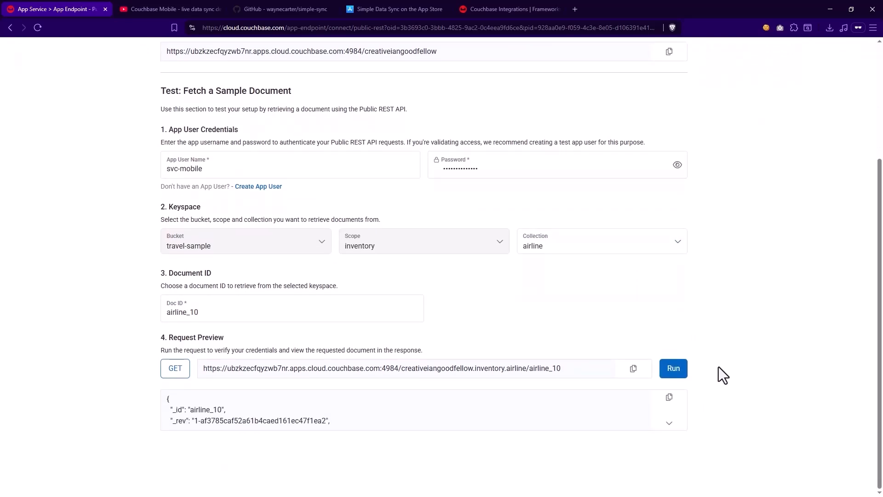
click(669, 423)
scroll(382, 416, down, 2)
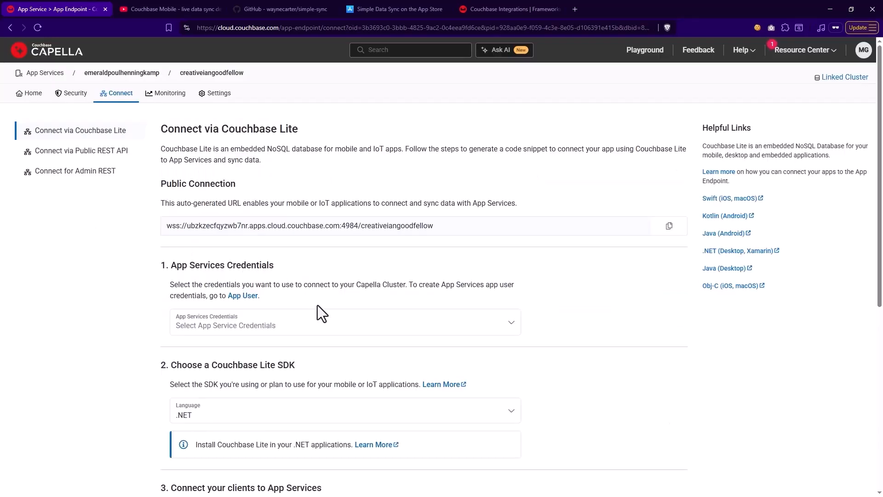
Step: Generate the Couchbase Lite connection code for the svc-mobile credentials in iOS Swift and read through the snippet
click(322, 323)
click(286, 351)
scroll(566, 273, down, 3)
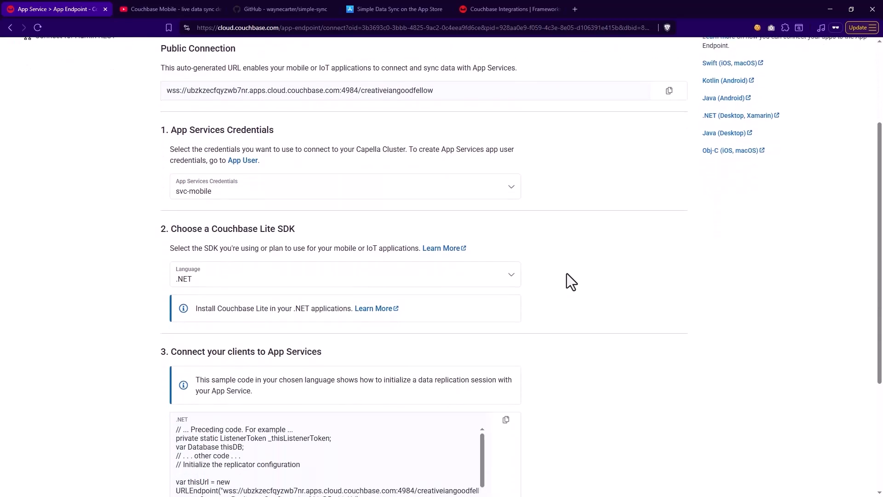
scroll(566, 273, down, 4)
click(509, 98)
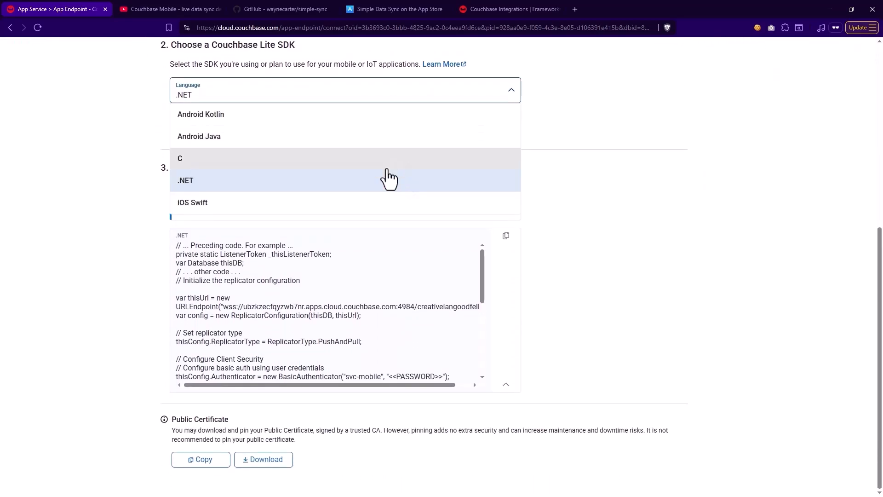
click(325, 202)
scroll(619, 239, down, 2)
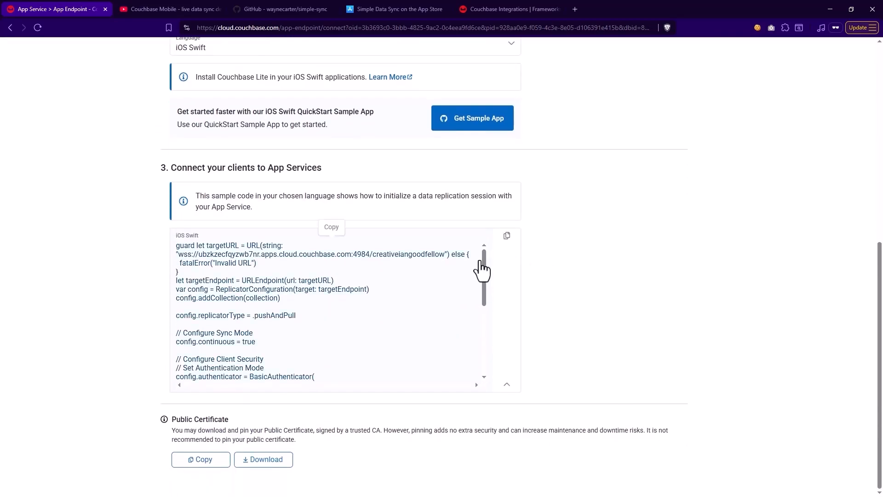
drag(482, 269, 478, 356)
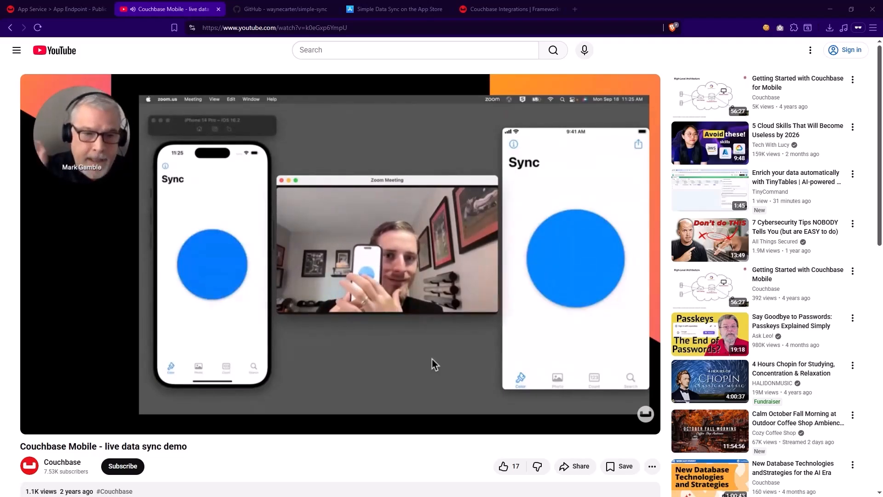
Step: Look over the simple-sync GitHub repository and the App Store page of the Simple Data Sync app
key(ctrl+Tab)
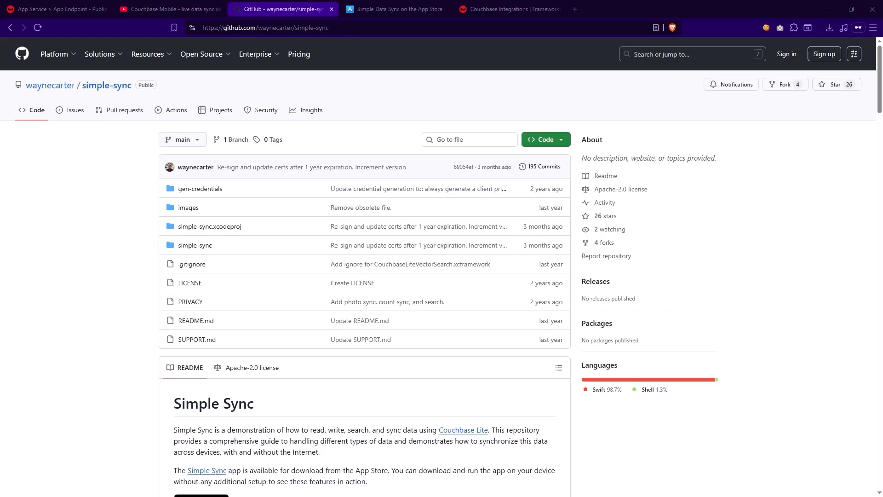
click(378, 6)
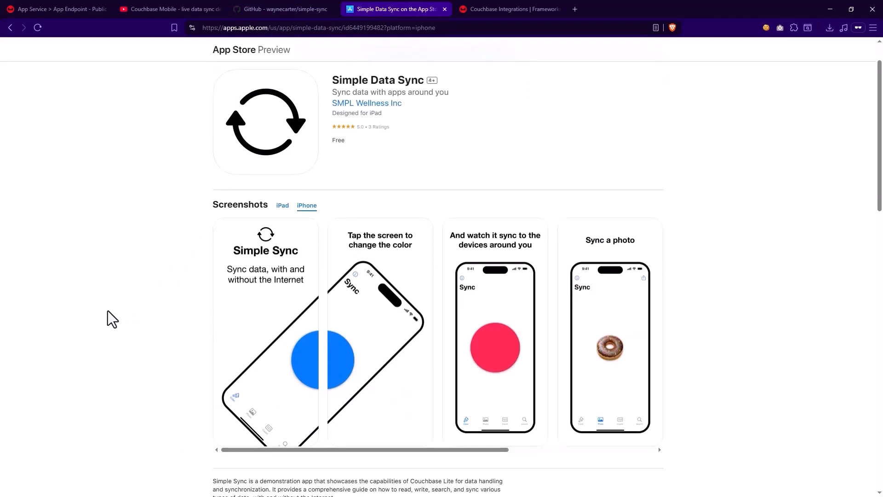
scroll(109, 310, down, 2)
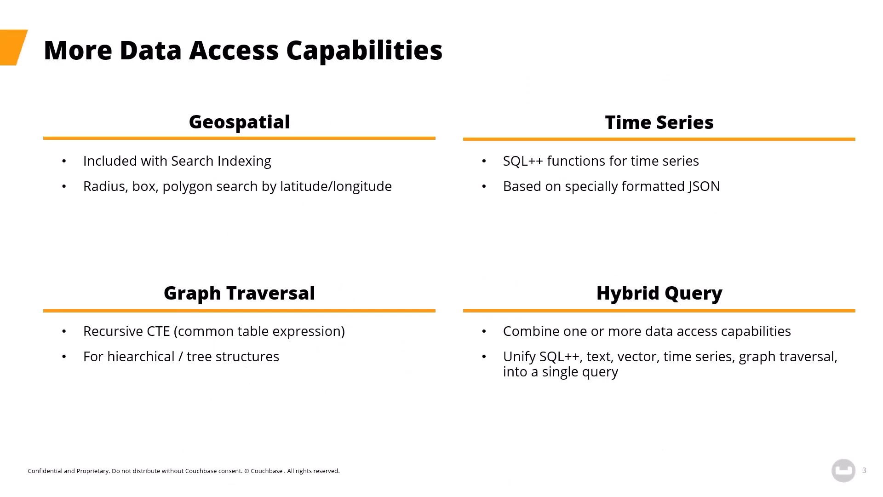